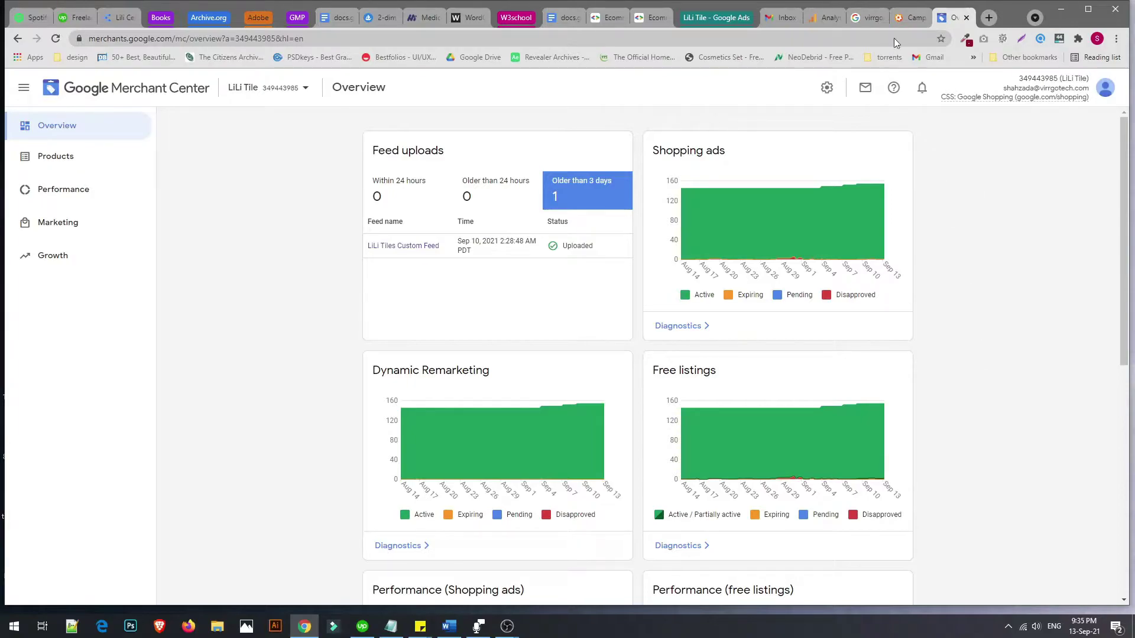
pyautogui.click(911, 19)
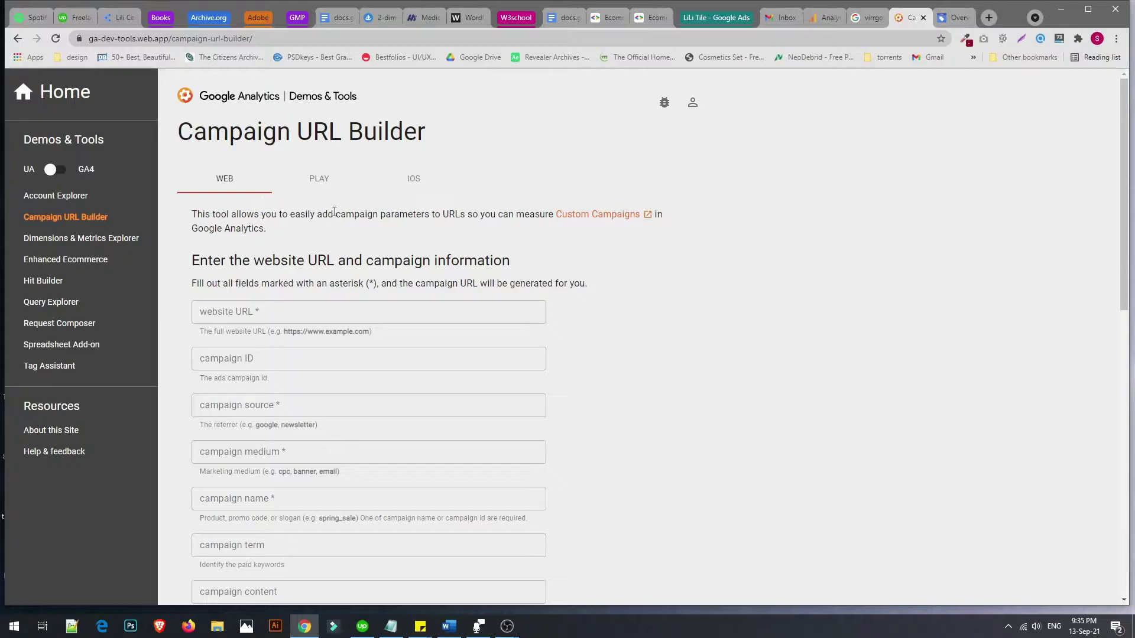
pyautogui.click(353, 316)
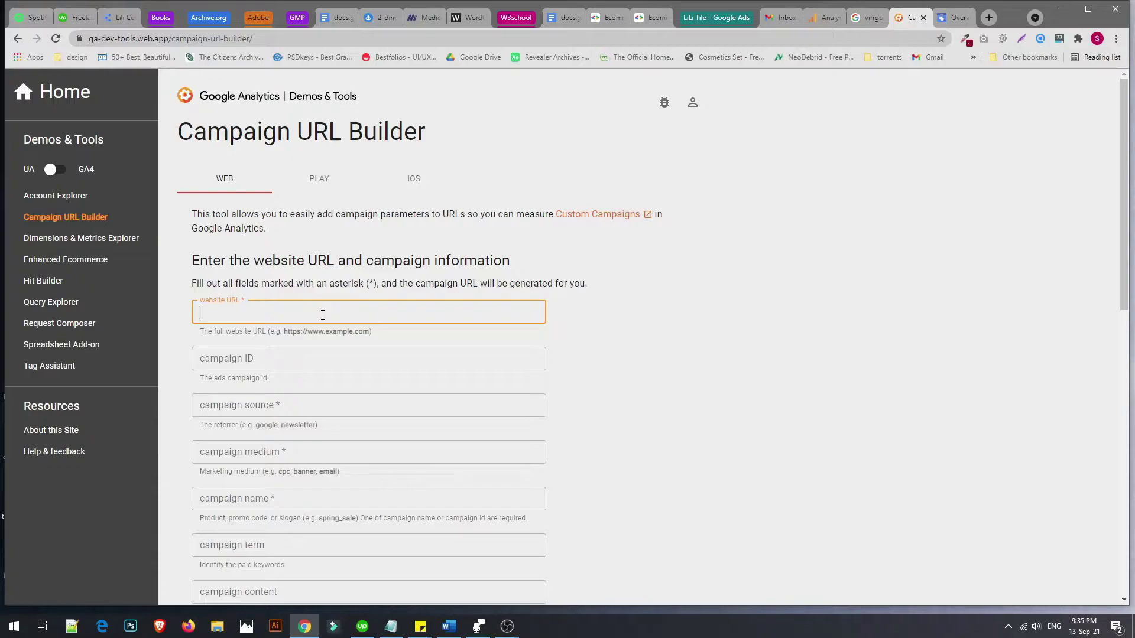
pyautogui.click(518, 42)
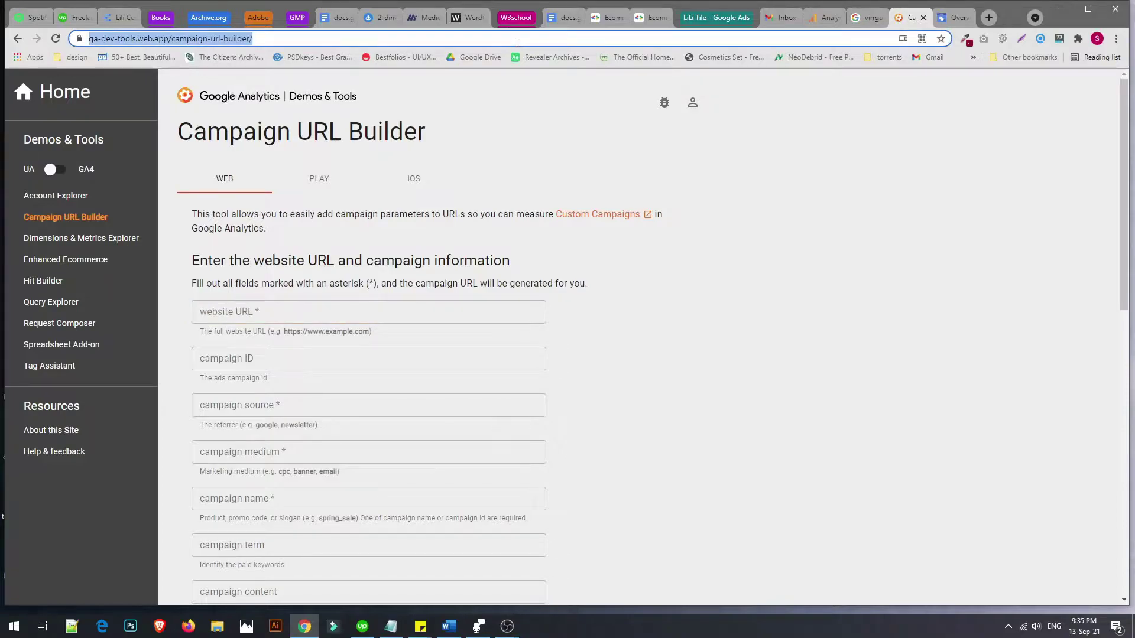
pyautogui.write('decor')
pyautogui.hotkey('ctrl', 'a')
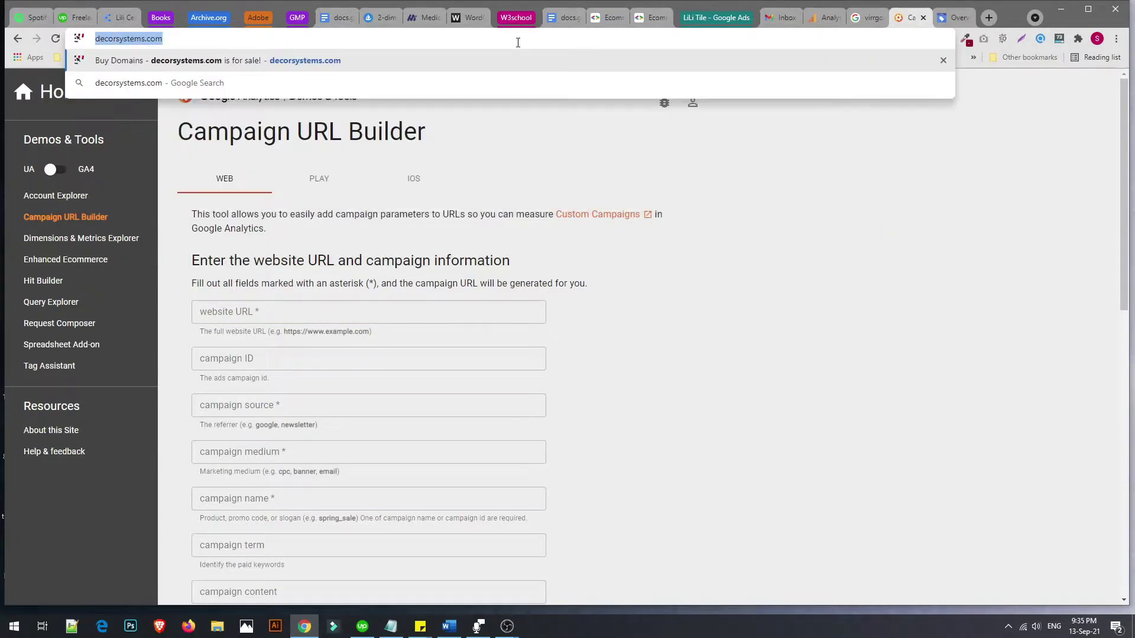
pyautogui.press('BackSpace')
pyautogui.write('lil')
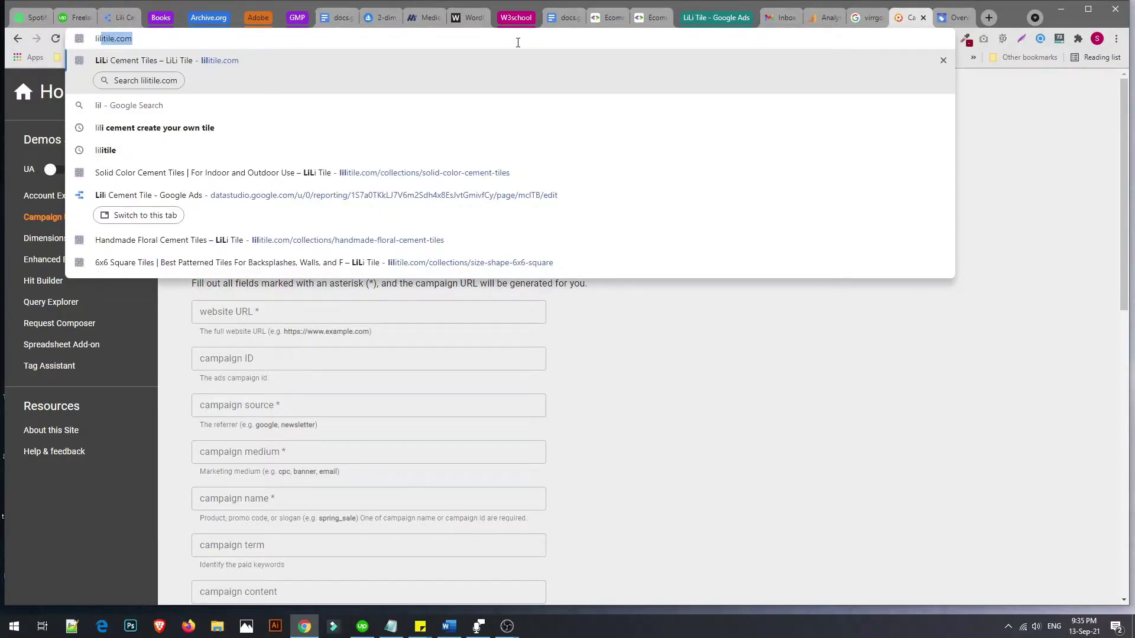
pyautogui.hotkey('ctrl', 'a')
pyautogui.hotkey('ctrl', 'c')
pyautogui.click(295, 311)
pyautogui.hotkey('ctrl', 'v')
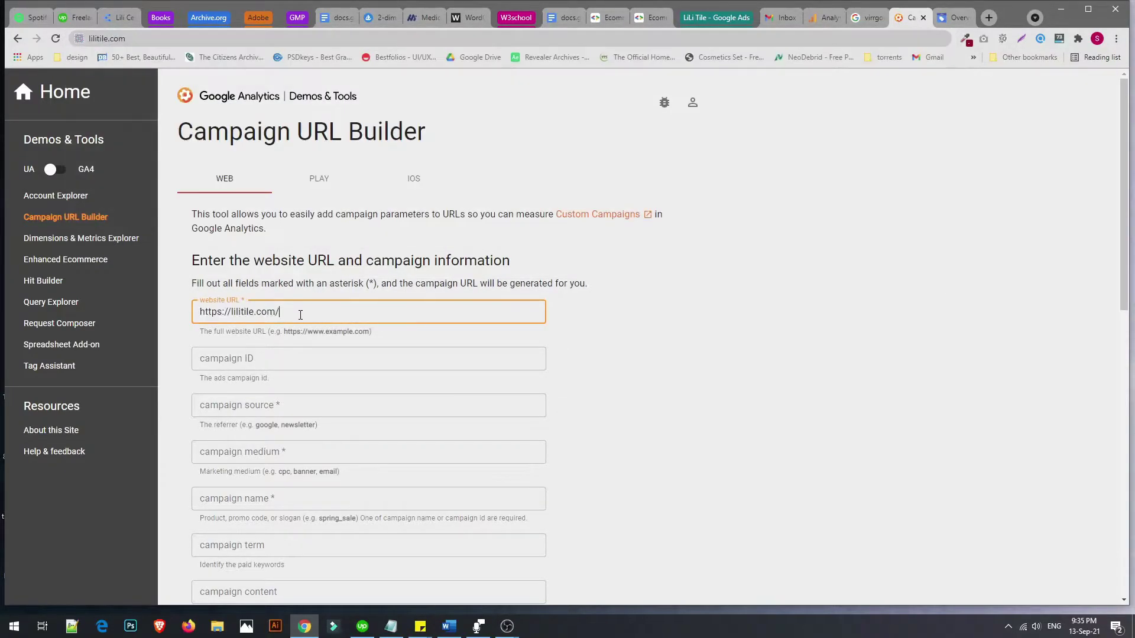
pyautogui.click(316, 367)
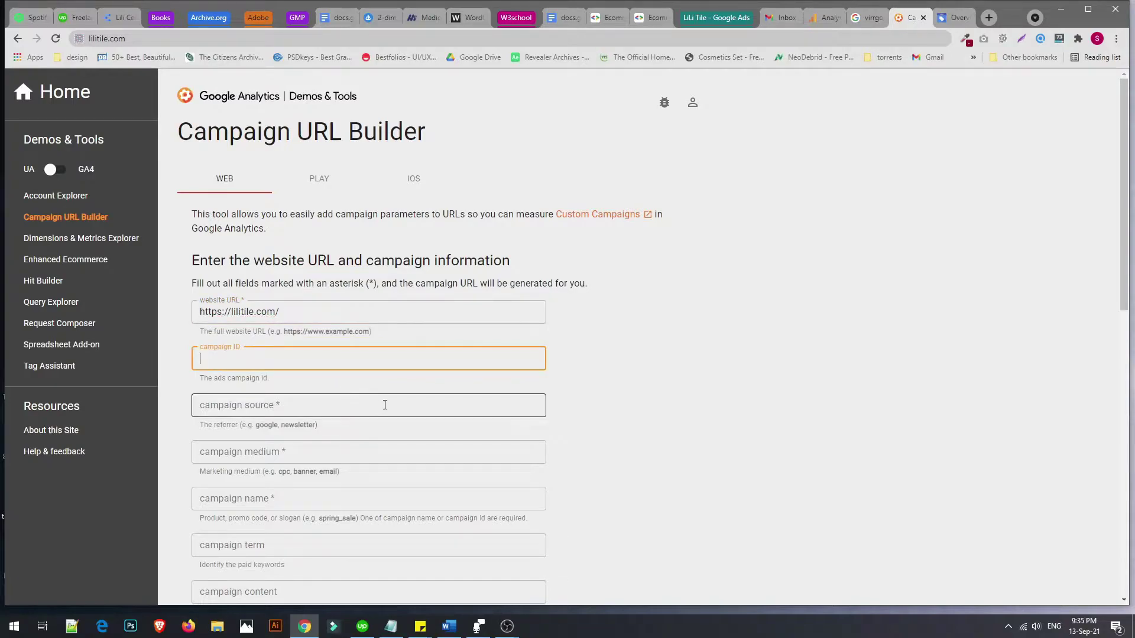
pyautogui.scroll(-2, 414, 395)
pyautogui.click(628, 362)
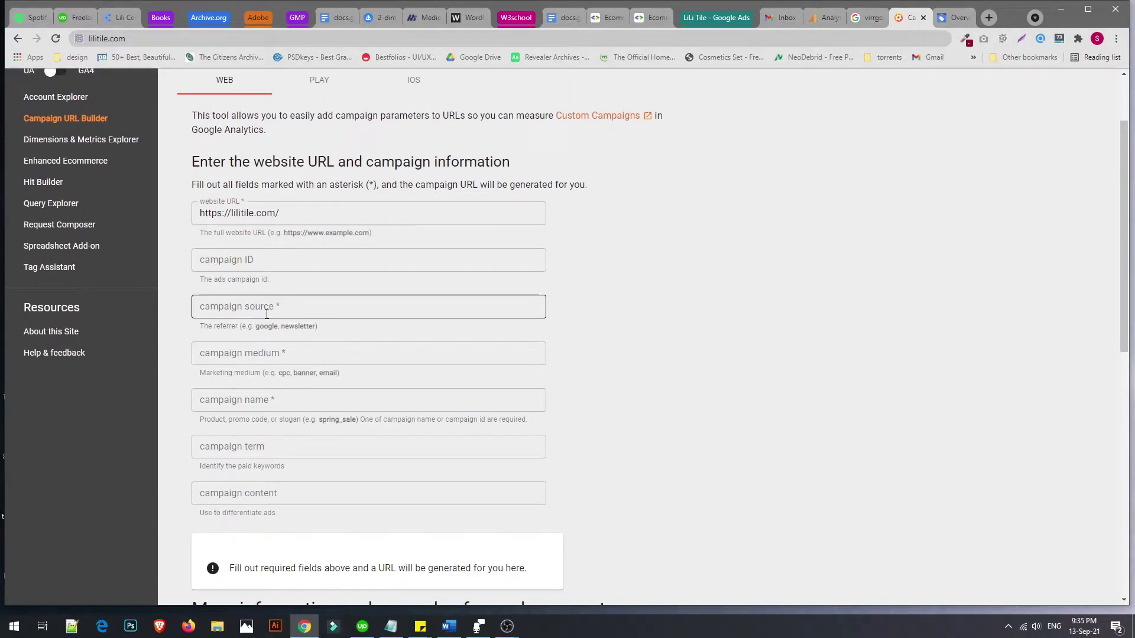
pyautogui.click(249, 312)
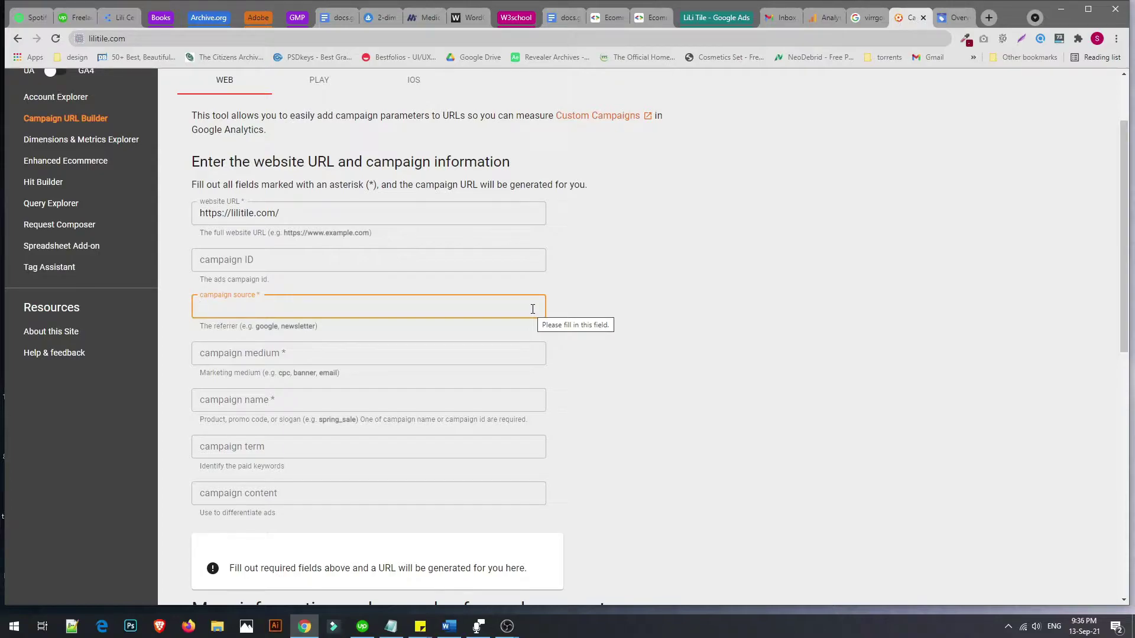
pyautogui.write('free')
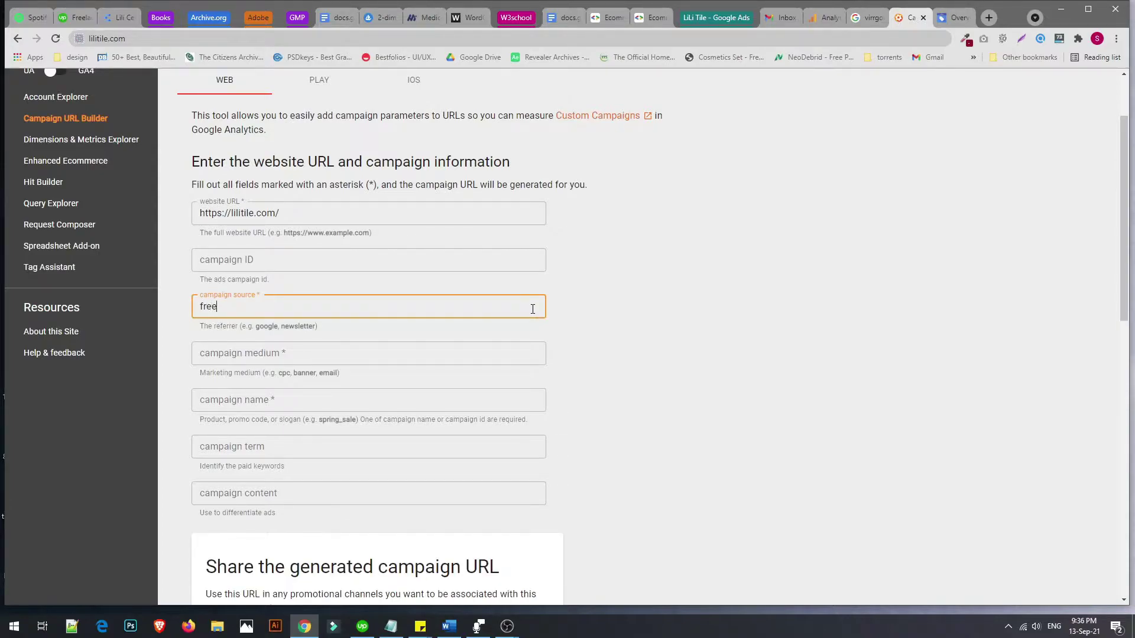
pyautogui.write('-listing')
pyautogui.click(334, 353)
pyautogui.click(272, 306)
pyautogui.hotkey('ctrl', 'a')
pyautogui.press('BackSpace')
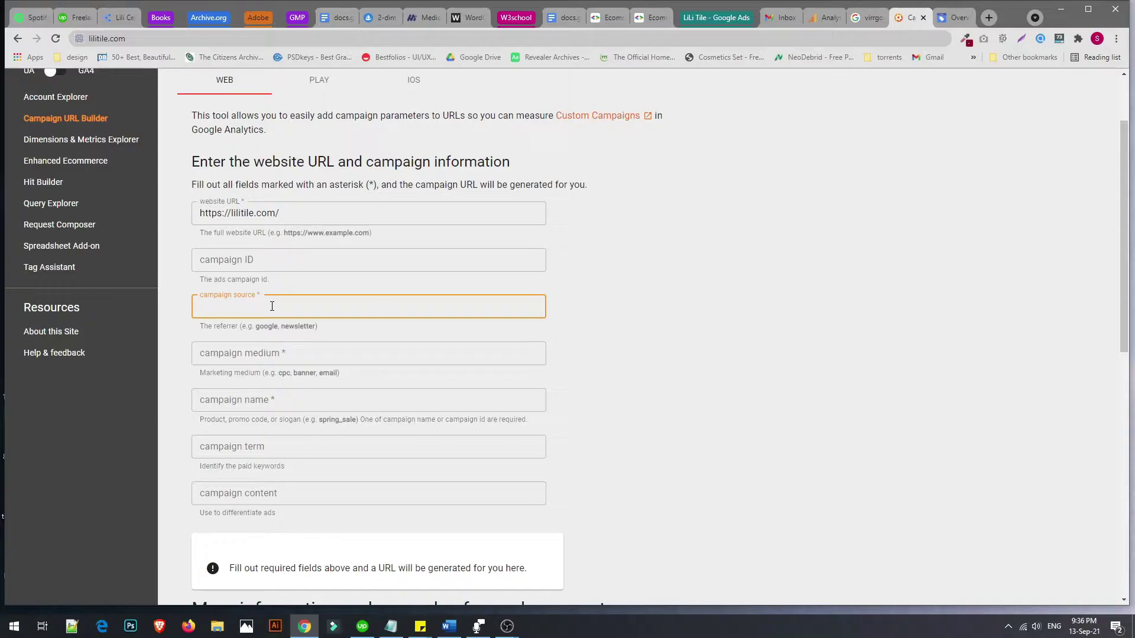
# Set the campaign source to google-shopping
pyautogui.write('goo')
pyautogui.press('BackSpace')
pyautogui.press('BackSpace')
pyautogui.press('BackSpace')
pyautogui.write('Google Sho')
pyautogui.hotkey('ctrl', 'a')
pyautogui.write('google ')
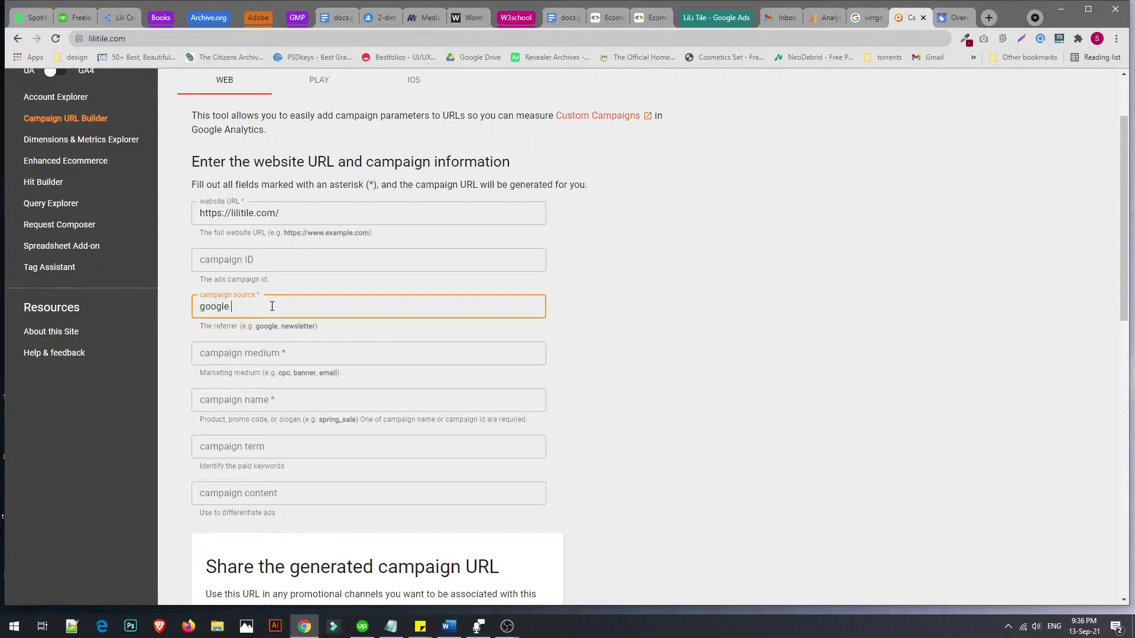
pyautogui.write('-shopping')
# Set the campaign medium to free-listing and the campaign name to google-shopping-feed
pyautogui.press('Tab')
pyautogui.write('f')
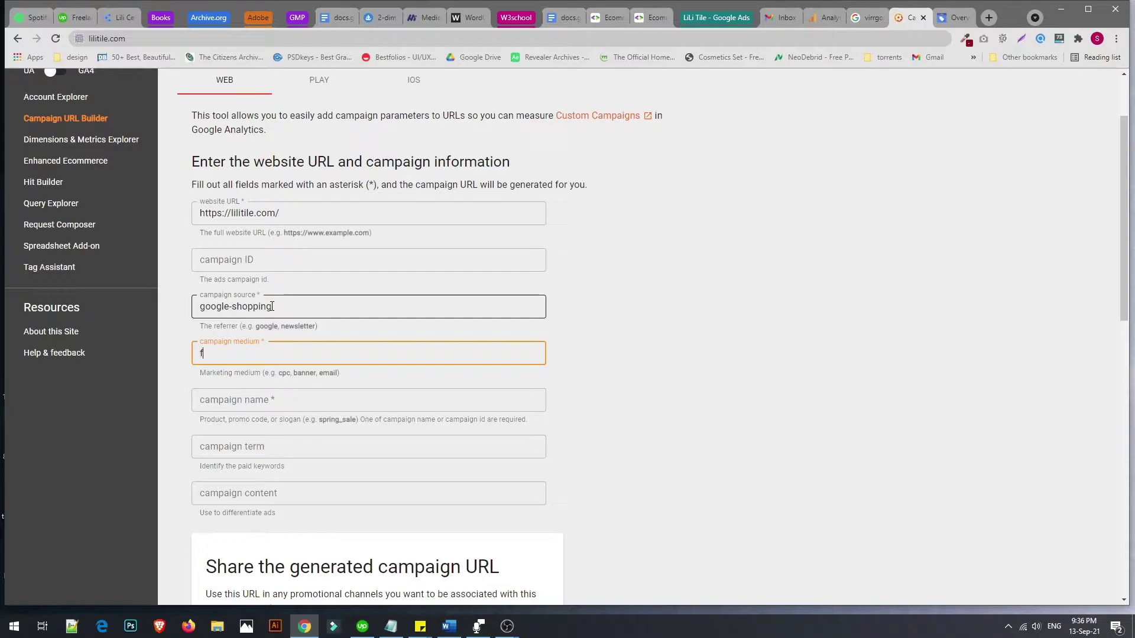
pyautogui.write('ree-listing')
pyautogui.press('Tab')
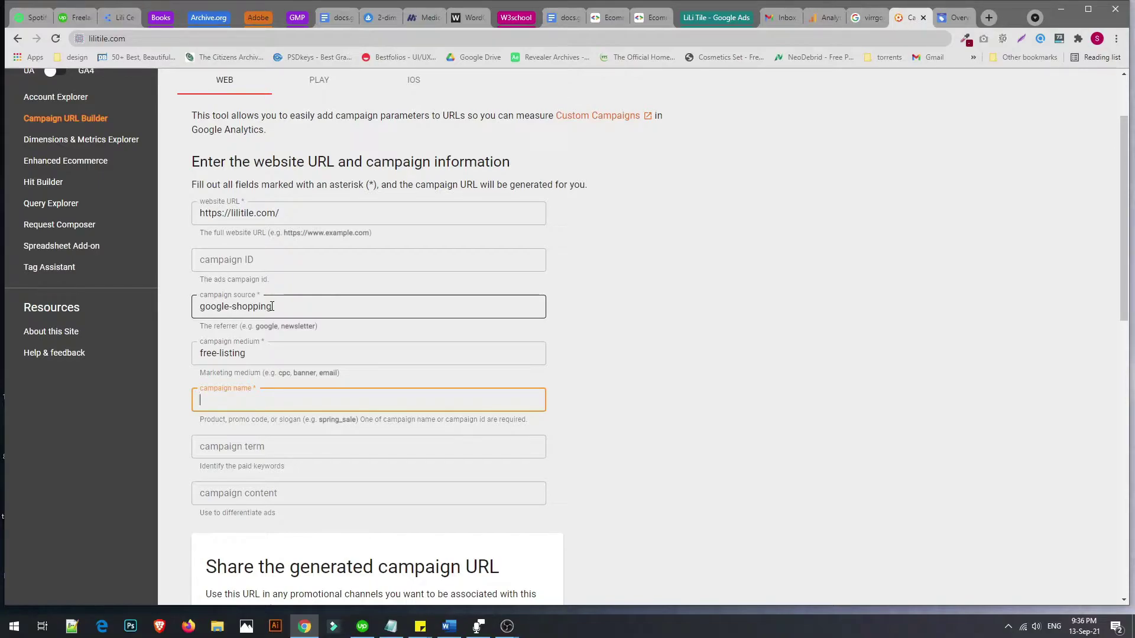
pyautogui.write('google ')
pyautogui.write('shopping-feed')
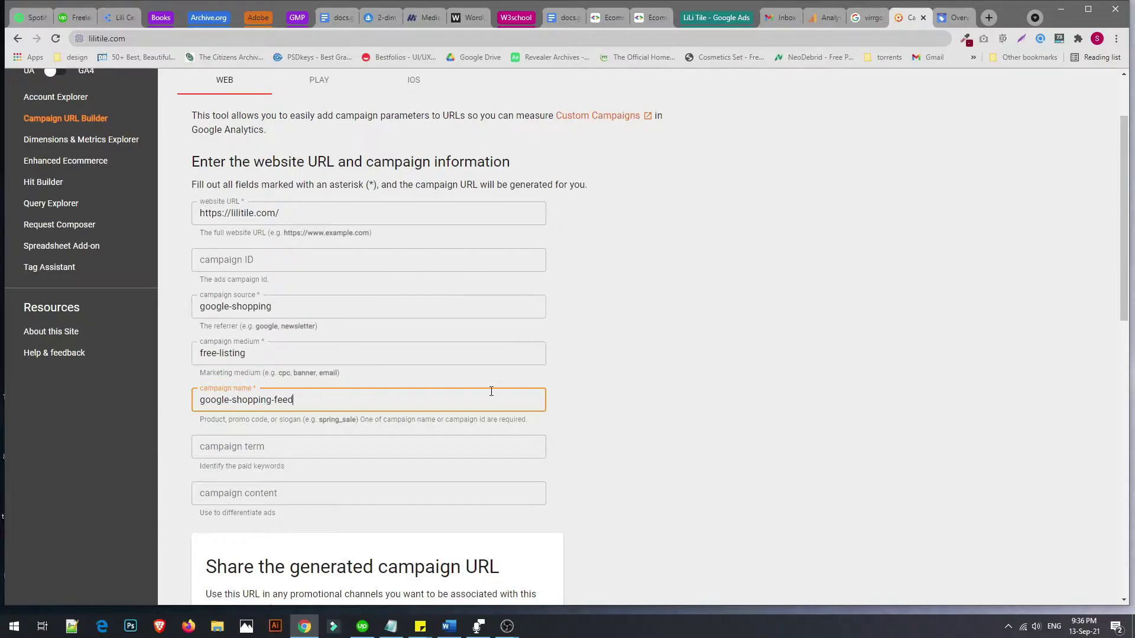
# Try to shorten the generated campaign URL
pyautogui.scroll(-1, 491, 392)
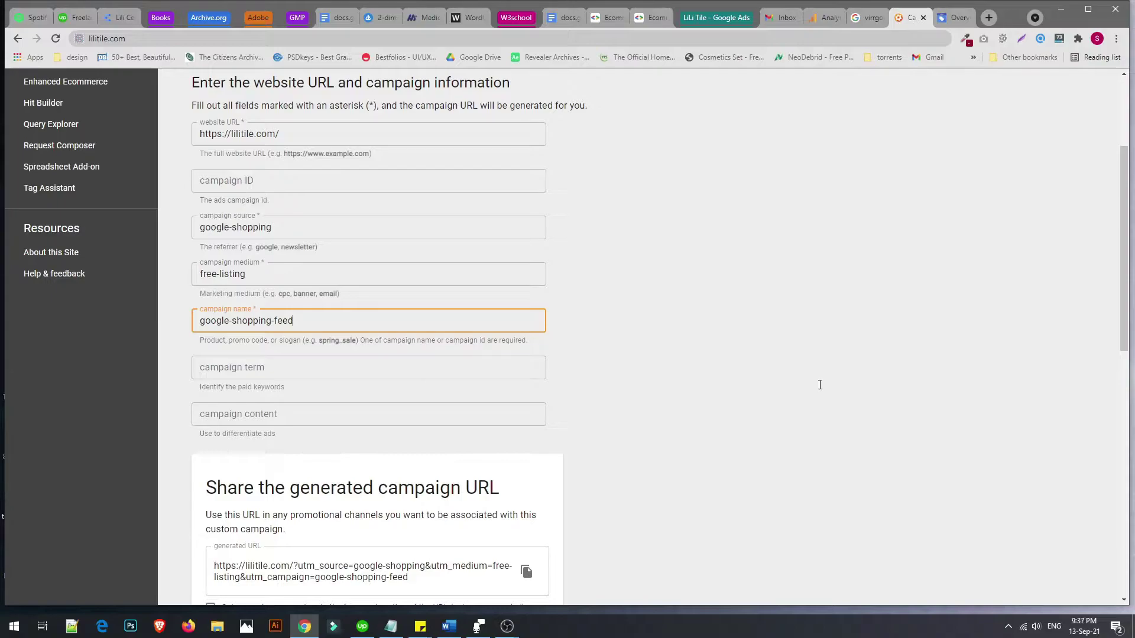
pyautogui.scroll(-1, 822, 386)
pyautogui.scroll(-3, 823, 388)
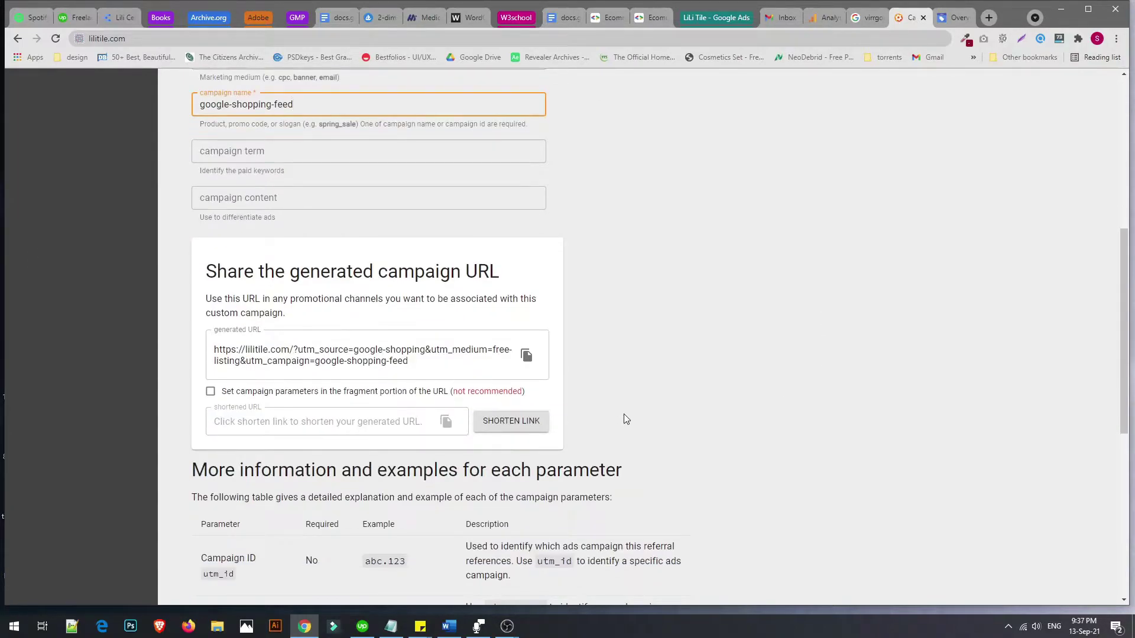
pyautogui.click(503, 430)
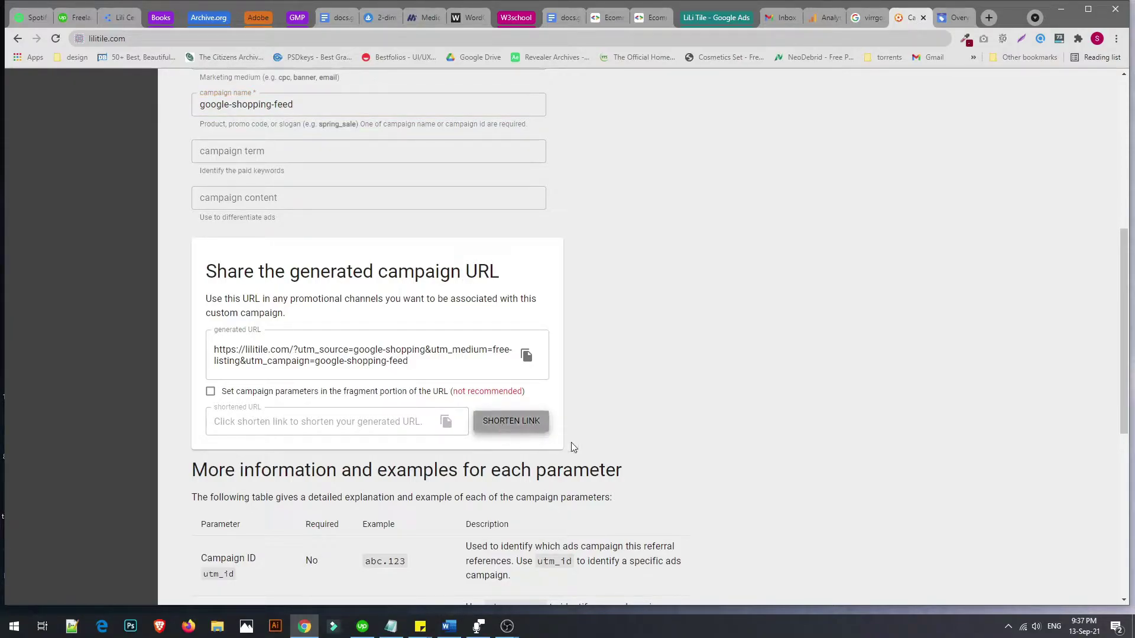
# Select the UTM parameters of the generated URL, from ?utm_source through google-shopping-feed
pyautogui.click(312, 358)
pyautogui.tripleClick(311, 362)
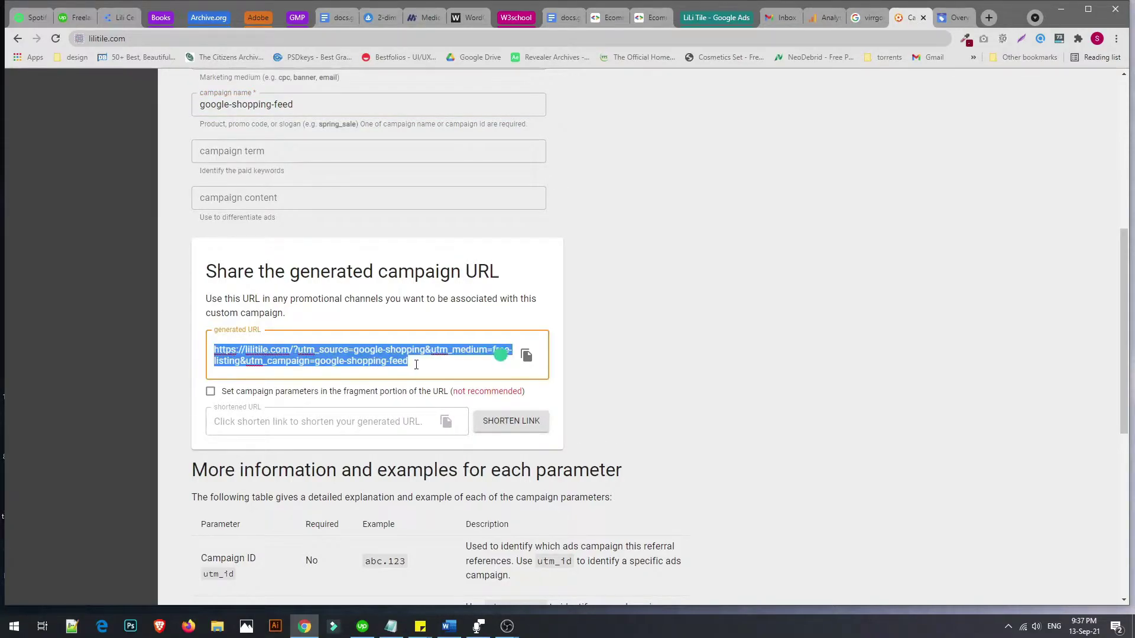
pyautogui.click(417, 365)
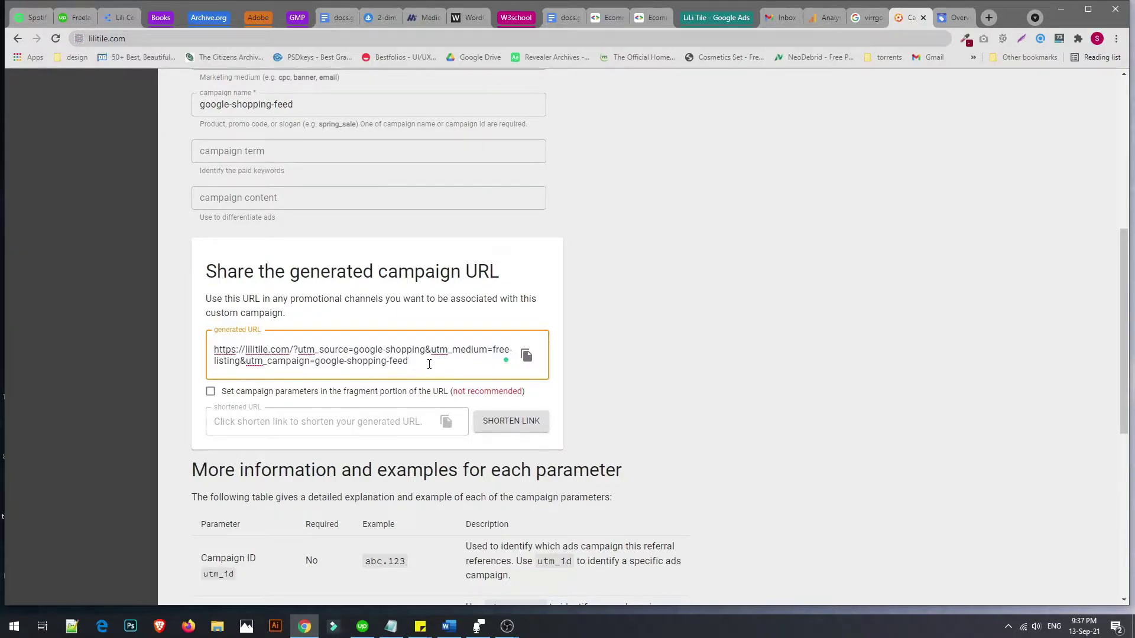
pyautogui.moveTo(408, 361); pyautogui.dragTo(294, 351)
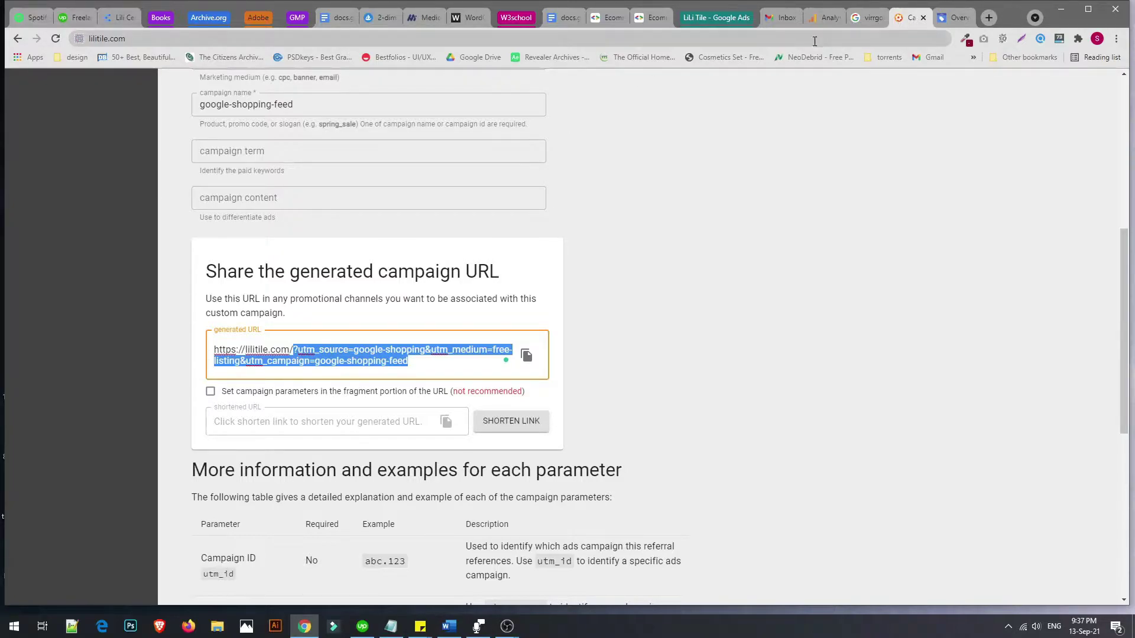
# Switch to Google Merchant Center and open the primary product feed's Google Sheet from the feeds list
pyautogui.click(954, 16)
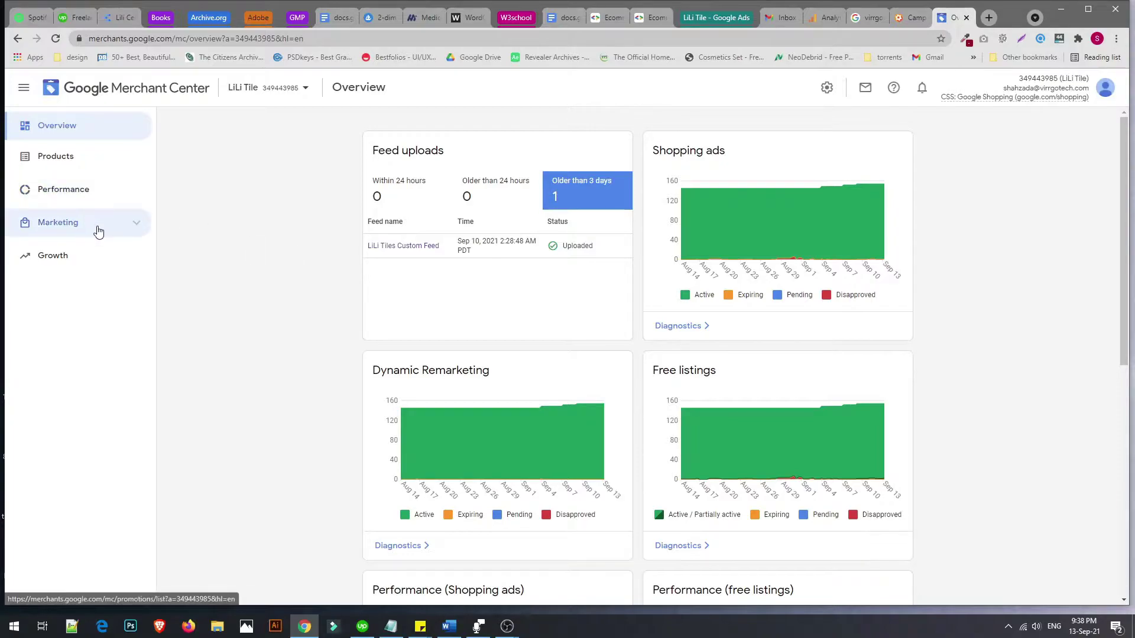
pyautogui.click(85, 159)
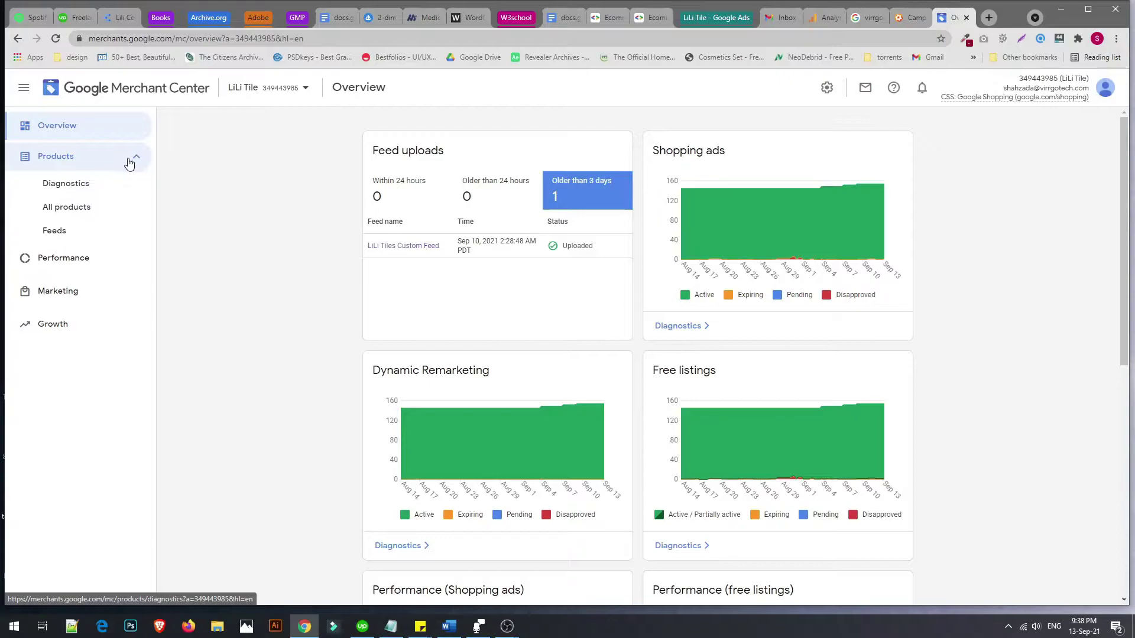
pyautogui.click(106, 239)
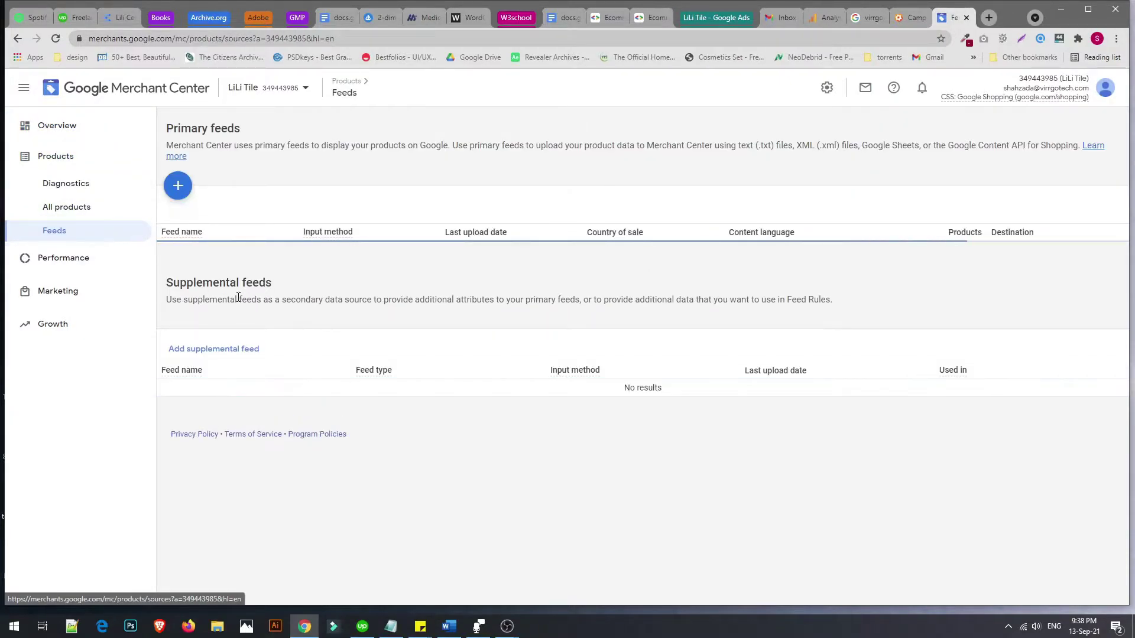
pyautogui.click(312, 260)
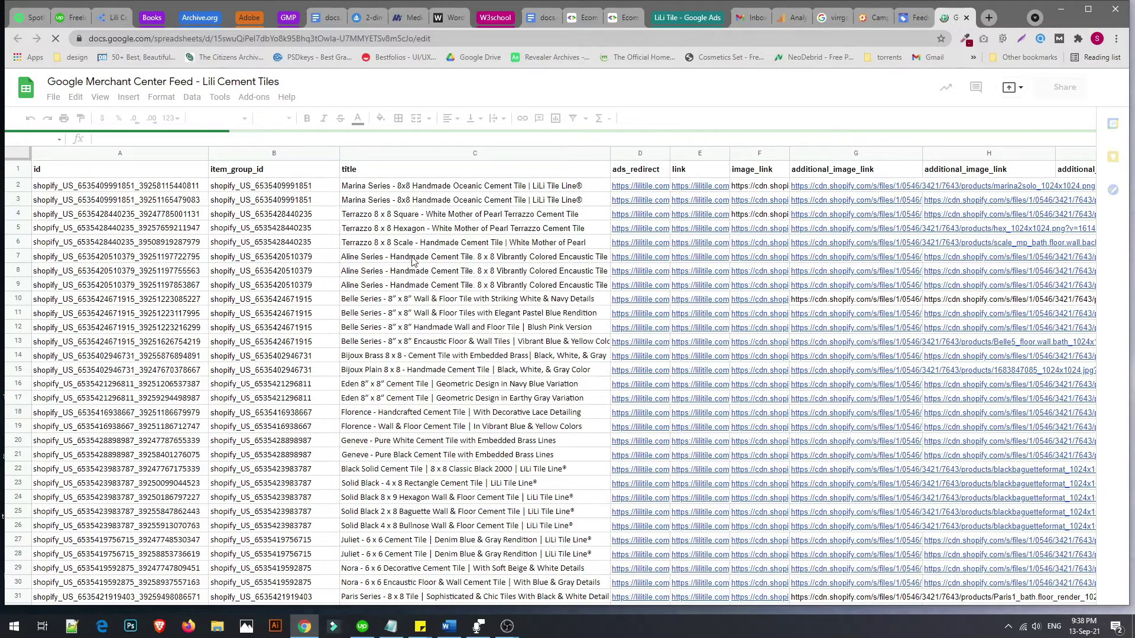
# Examine the ads_redirect, link, image_link and additional_image_link columns of the feed sheet, including the first product's ads_redirect URL
pyautogui.click(629, 172)
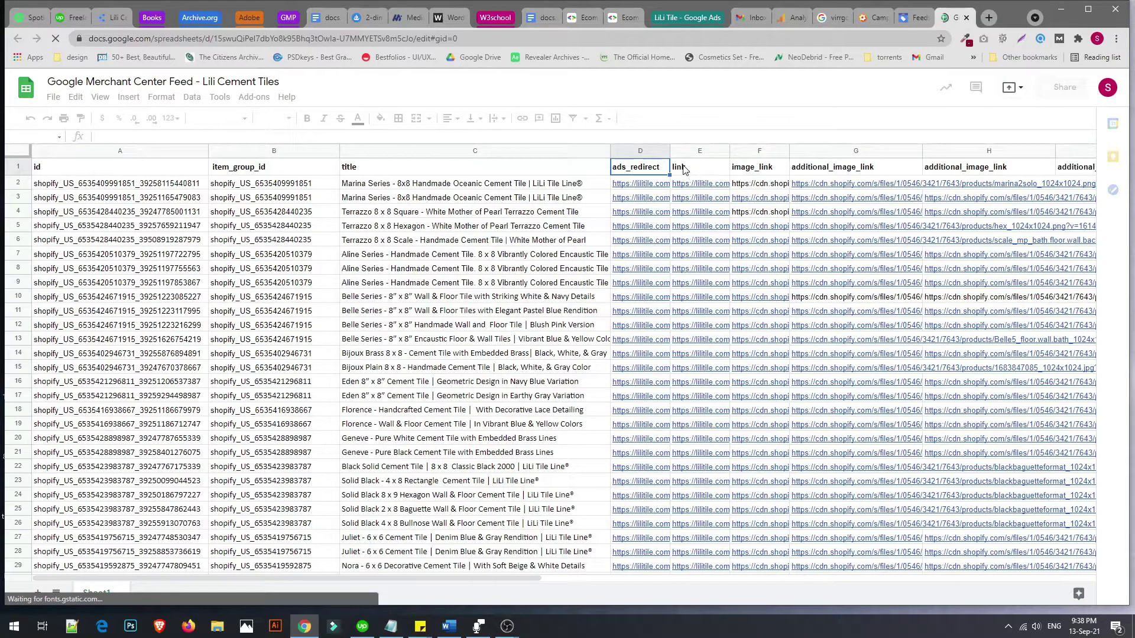
pyautogui.click(761, 172)
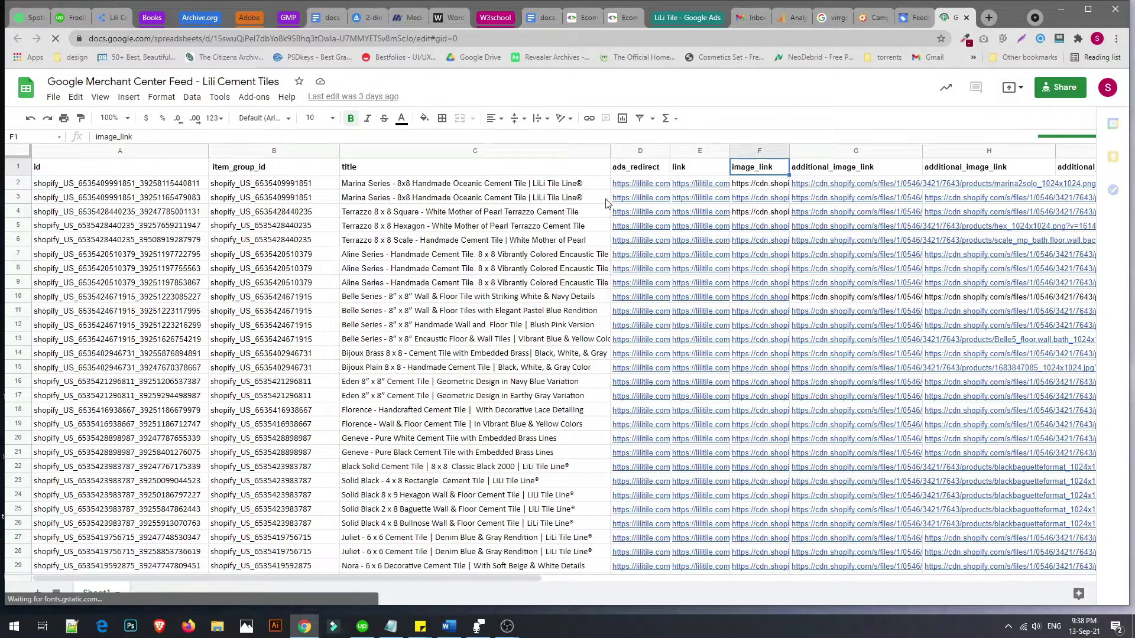
pyautogui.click(832, 172)
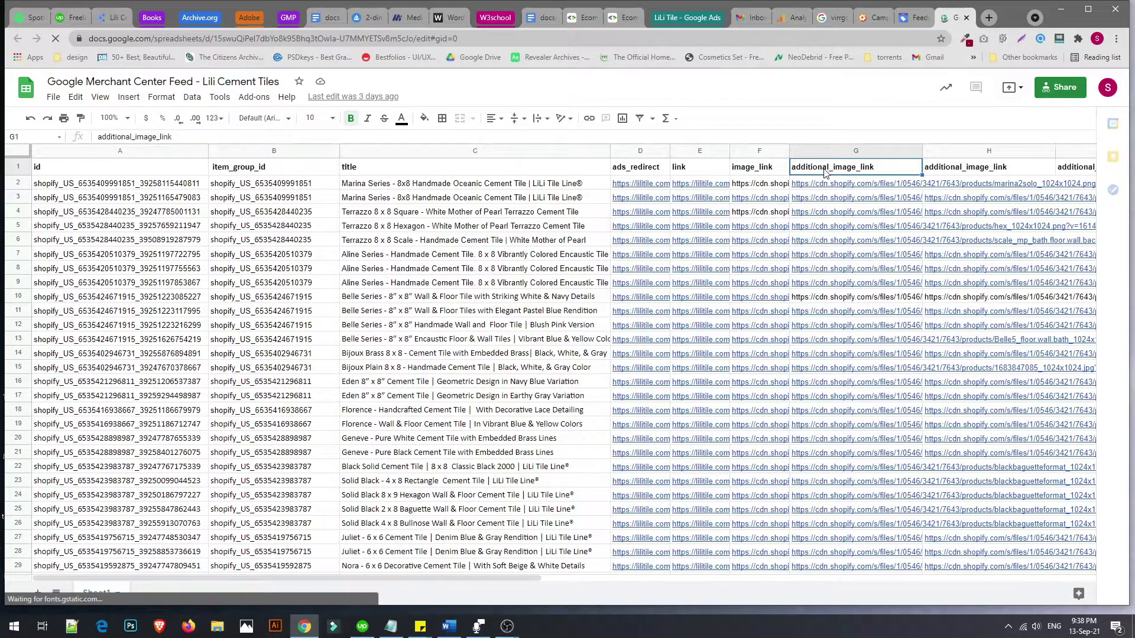
pyautogui.click(765, 171)
pyautogui.click(833, 171)
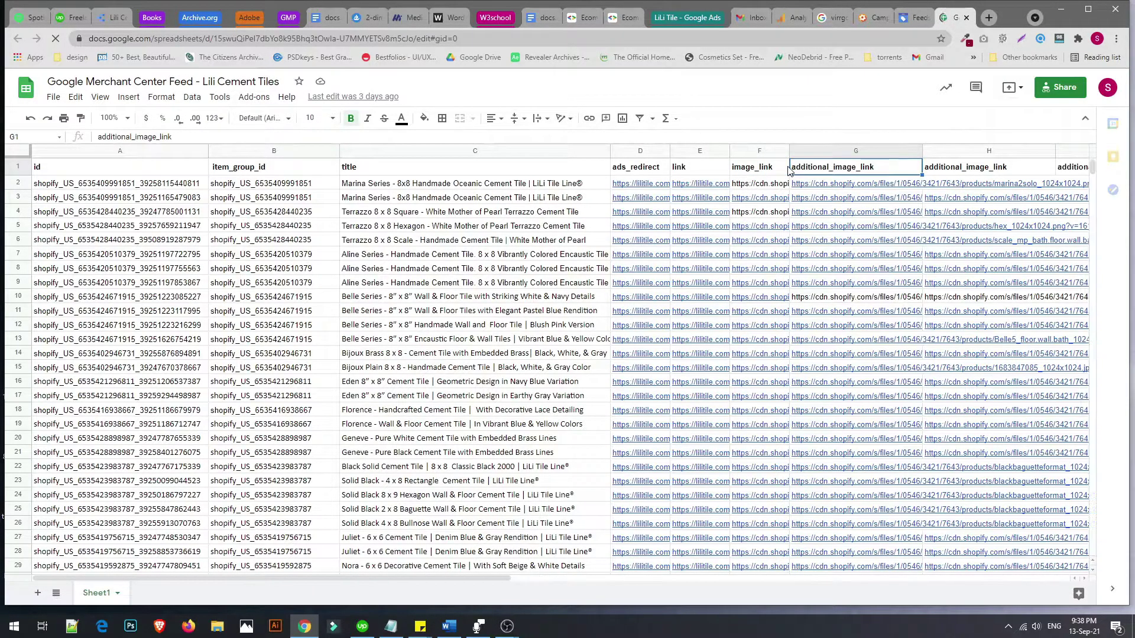
pyautogui.click(750, 171)
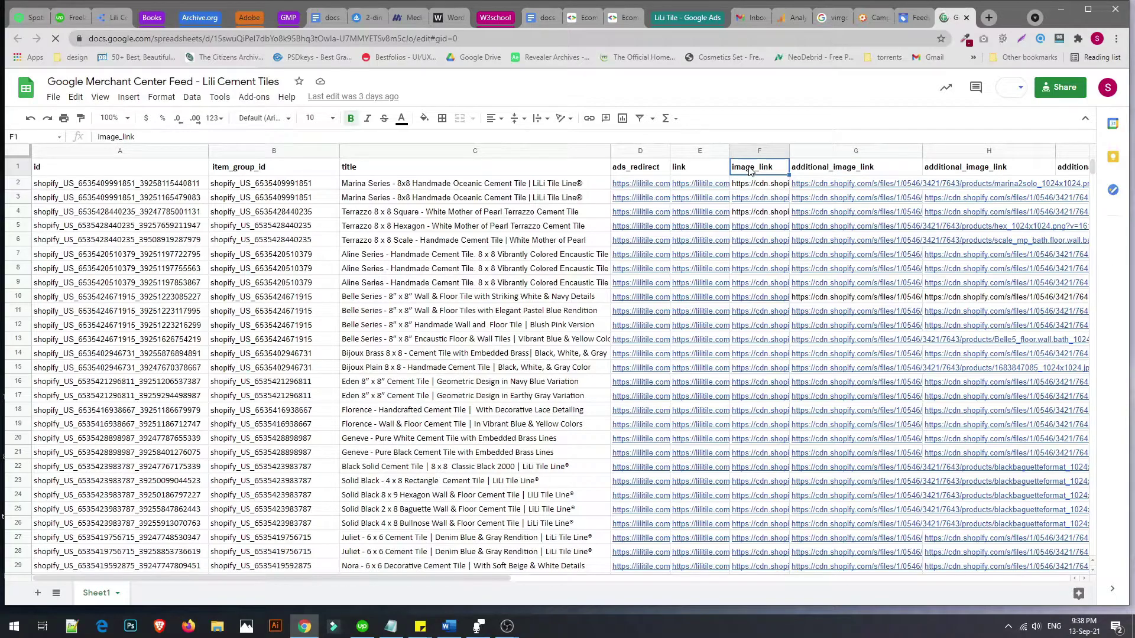
pyautogui.click(694, 169)
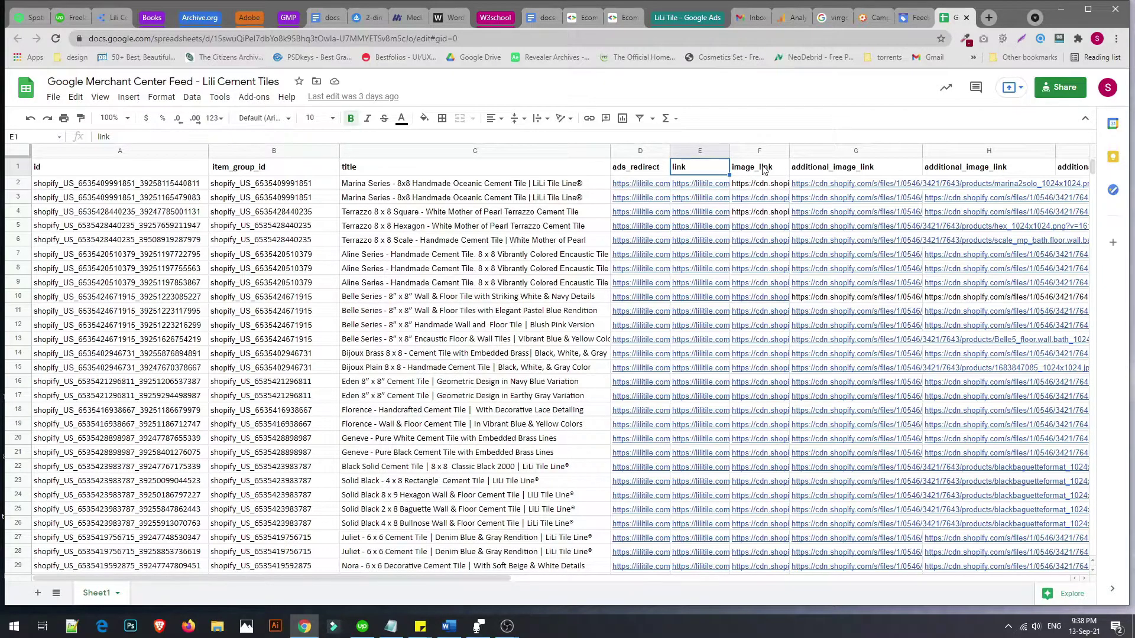
pyautogui.click(763, 171)
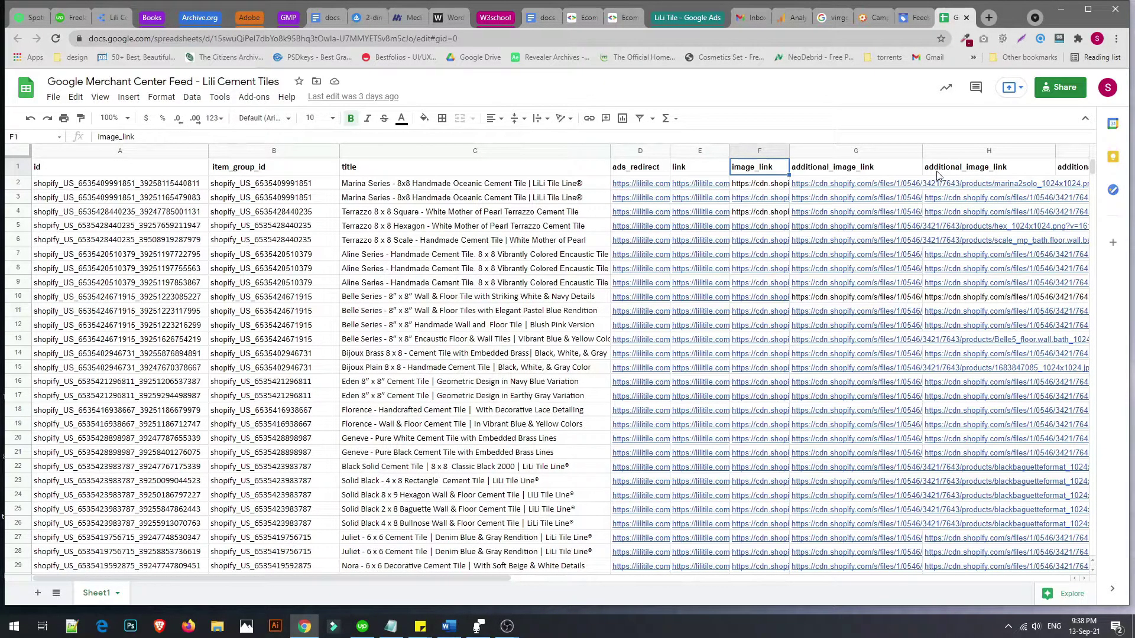
pyautogui.click(705, 171)
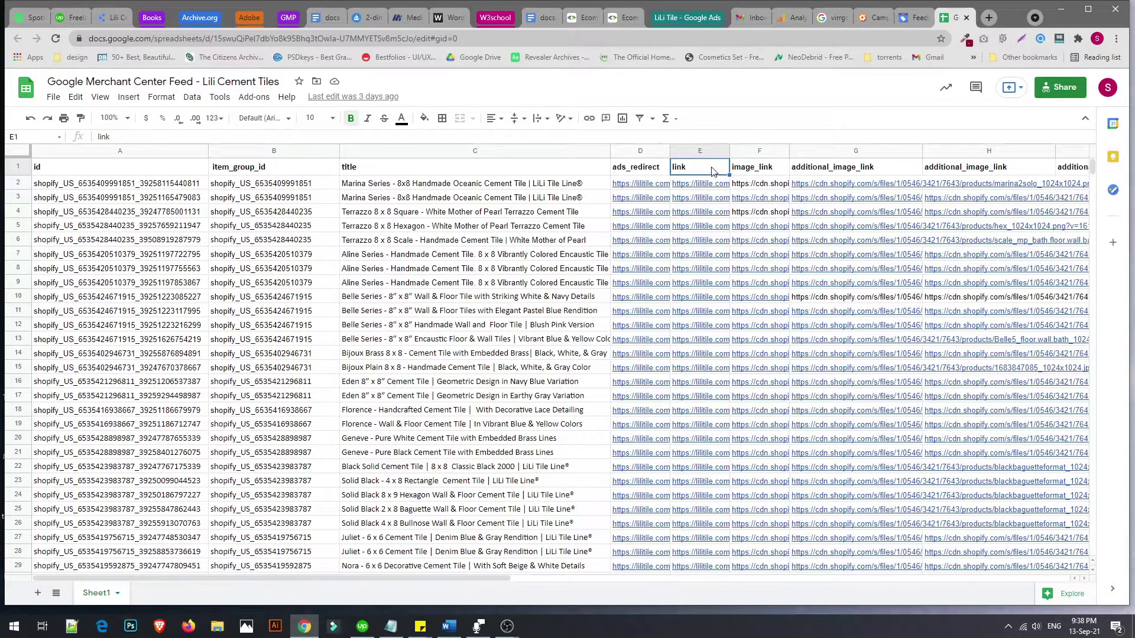
pyautogui.click(652, 172)
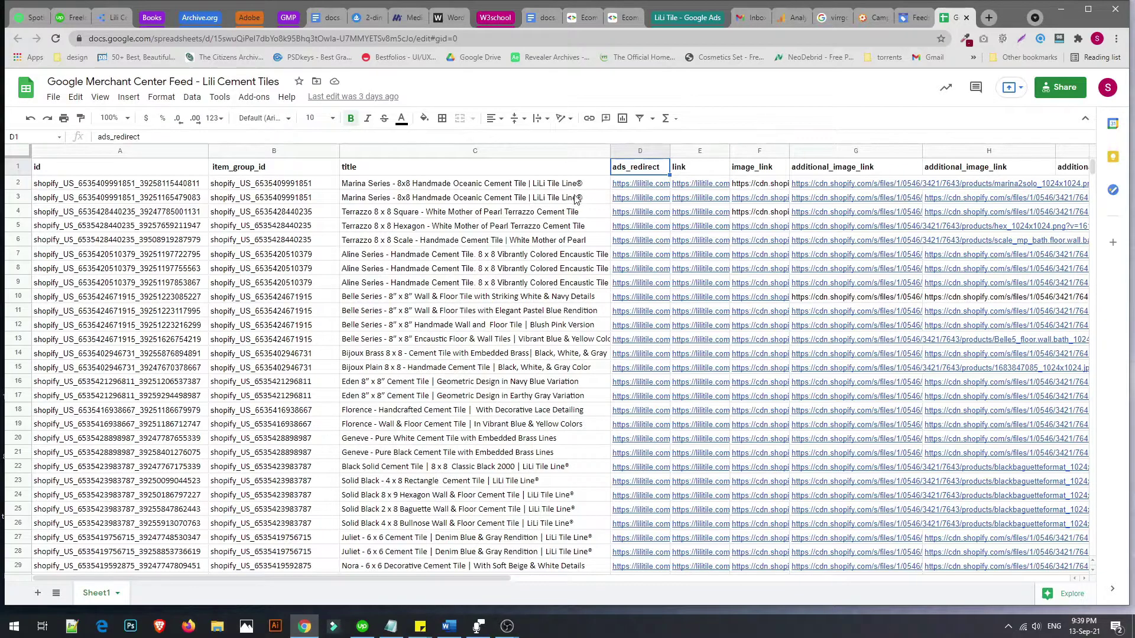
pyautogui.press('Down')
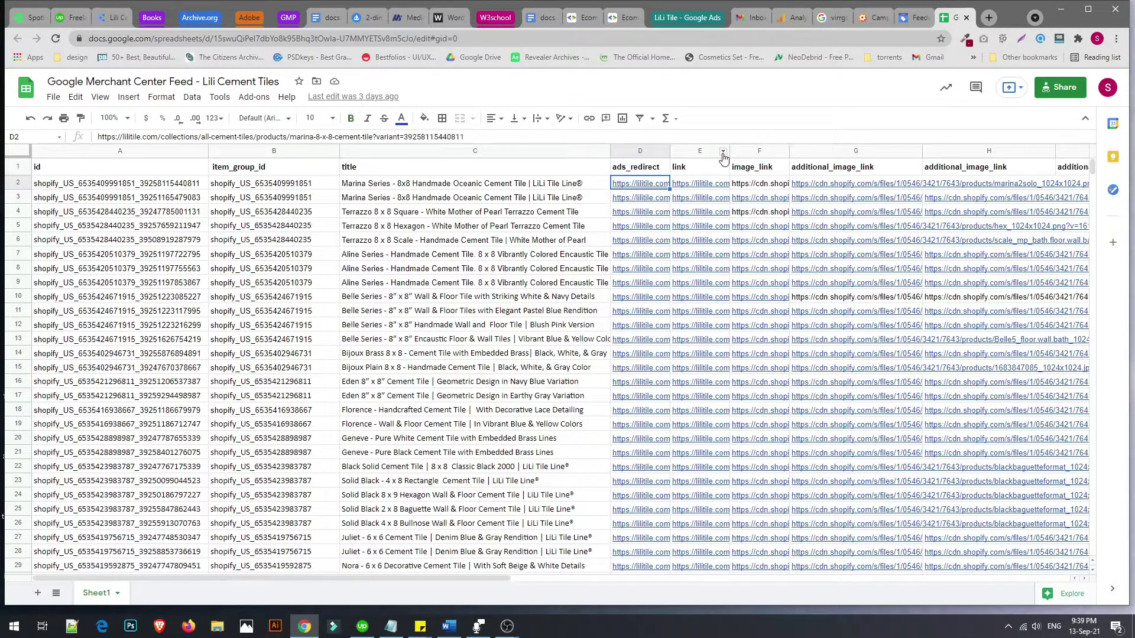
# Compare the ads_redirect URL with the link URL for the products in rows 2 and 4 of the feed sheet
pyautogui.press('Right')
pyautogui.press('Left')
pyautogui.press('Right')
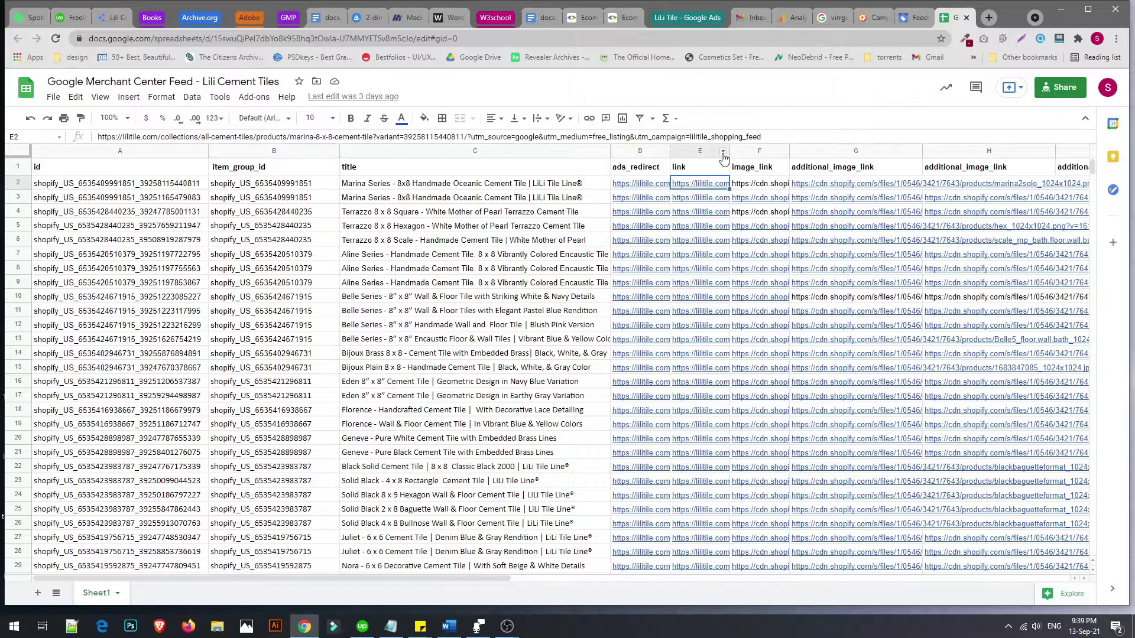
pyautogui.press('Left')
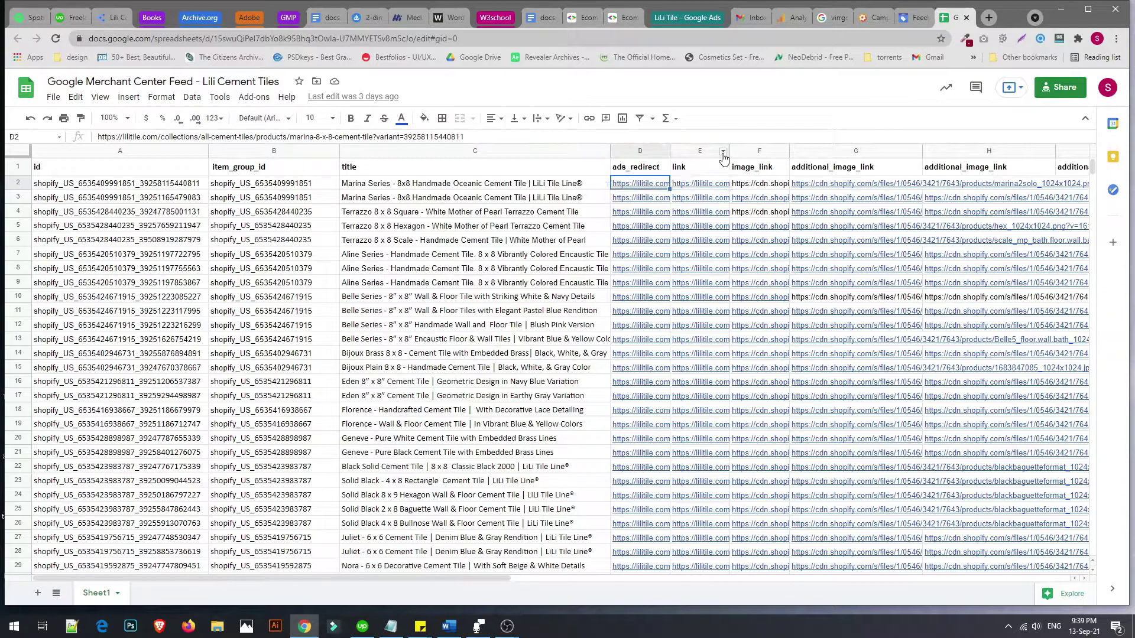
pyautogui.press('Down')
pyautogui.press('Down')
pyautogui.press('Right')
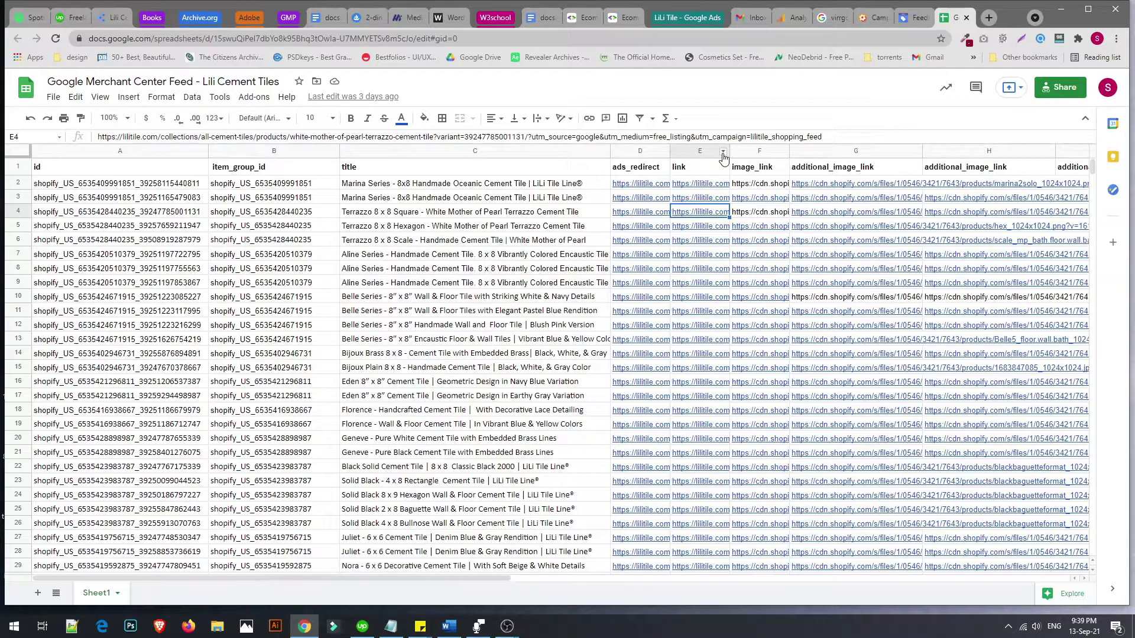
pyautogui.press('Left')
pyautogui.press('Up')
pyautogui.press('Up')
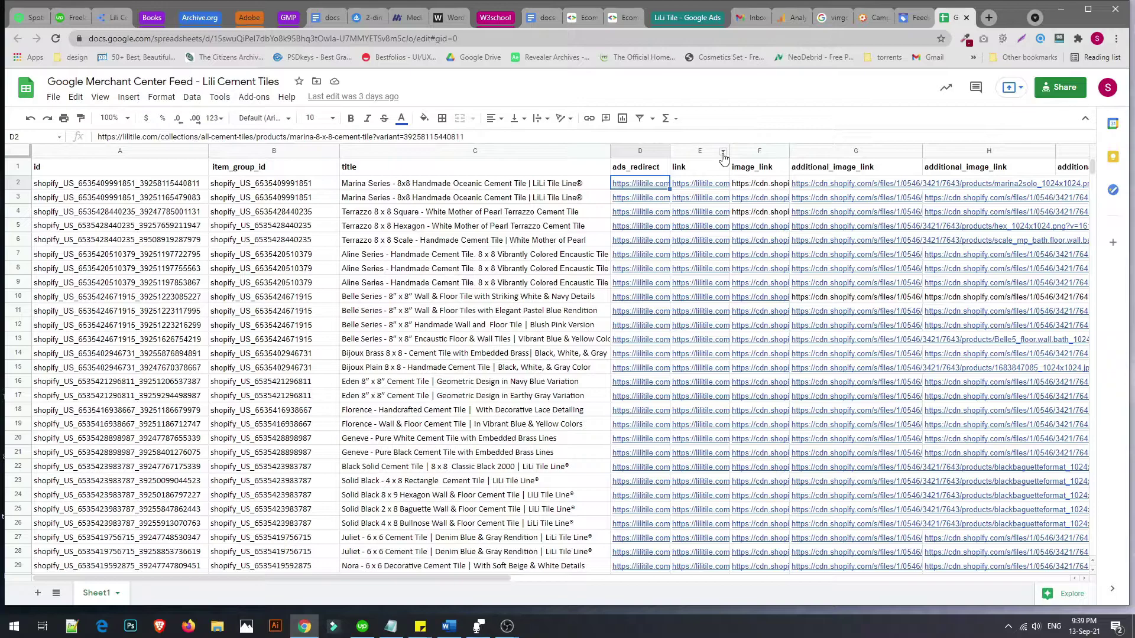
# Examine the row 4 Terrazzo product's cells between the ads_redirect and id columns
pyautogui.press('Up')
pyautogui.press('Down')
pyautogui.press('Down')
pyautogui.press('Down')
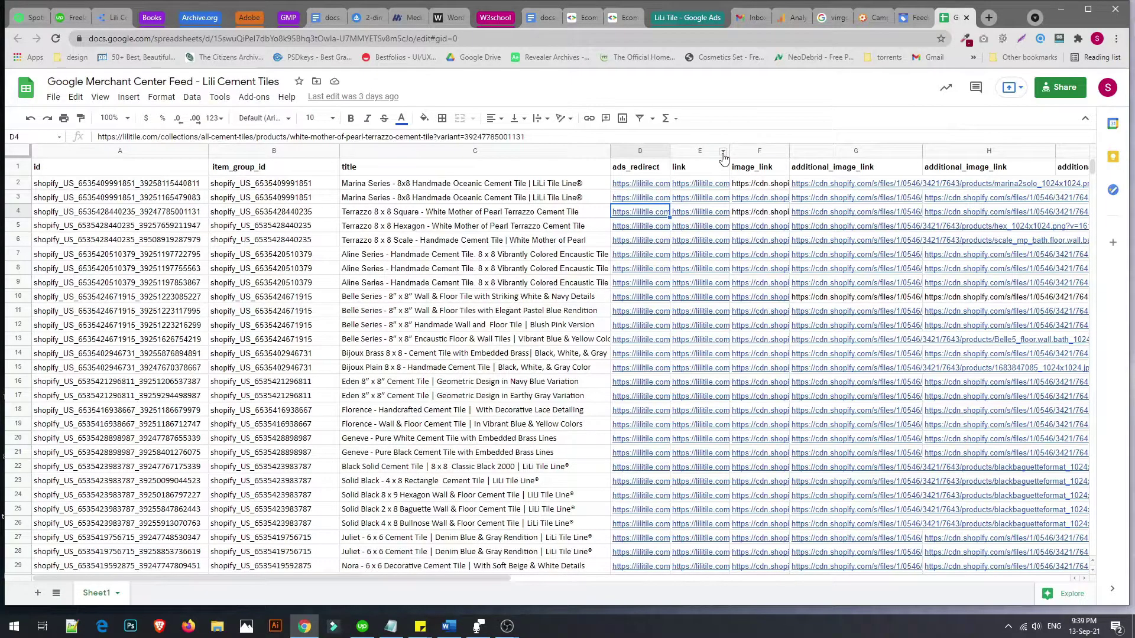
pyautogui.press('Left')
pyautogui.press('Left')
pyautogui.press('Left')
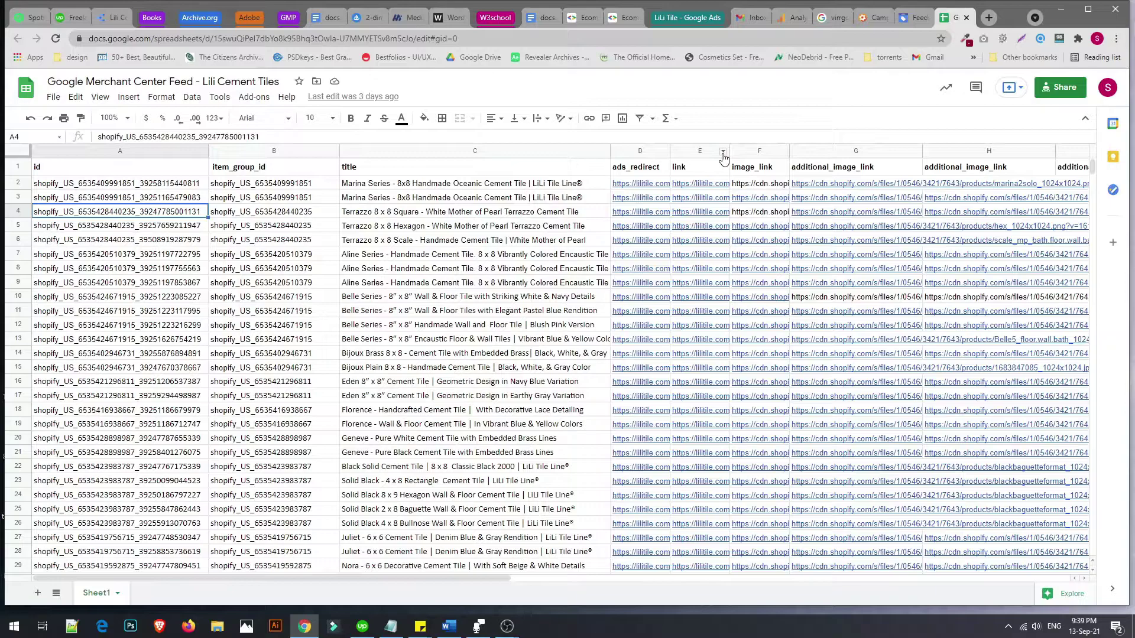
pyautogui.press('Right')
pyautogui.press('Right')
pyautogui.press('Right')
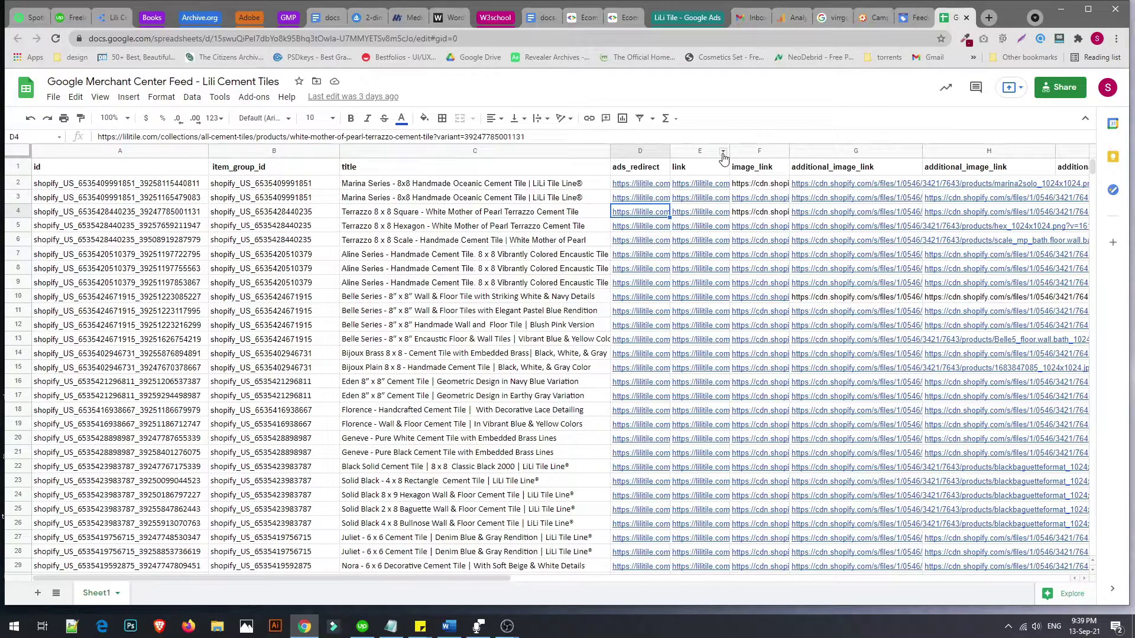
# Review the first few ads_redirect URLs and compare row 3's ads_redirect with its link URL
pyautogui.press('Up')
pyautogui.press('Up')
pyautogui.press('Up')
pyautogui.press('Down')
pyautogui.press('Down')
pyautogui.press('Up')
pyautogui.press('Up')
pyautogui.press('Down')
pyautogui.press('Down')
pyautogui.press('Down')
pyautogui.press('Up')
pyautogui.press('Right')
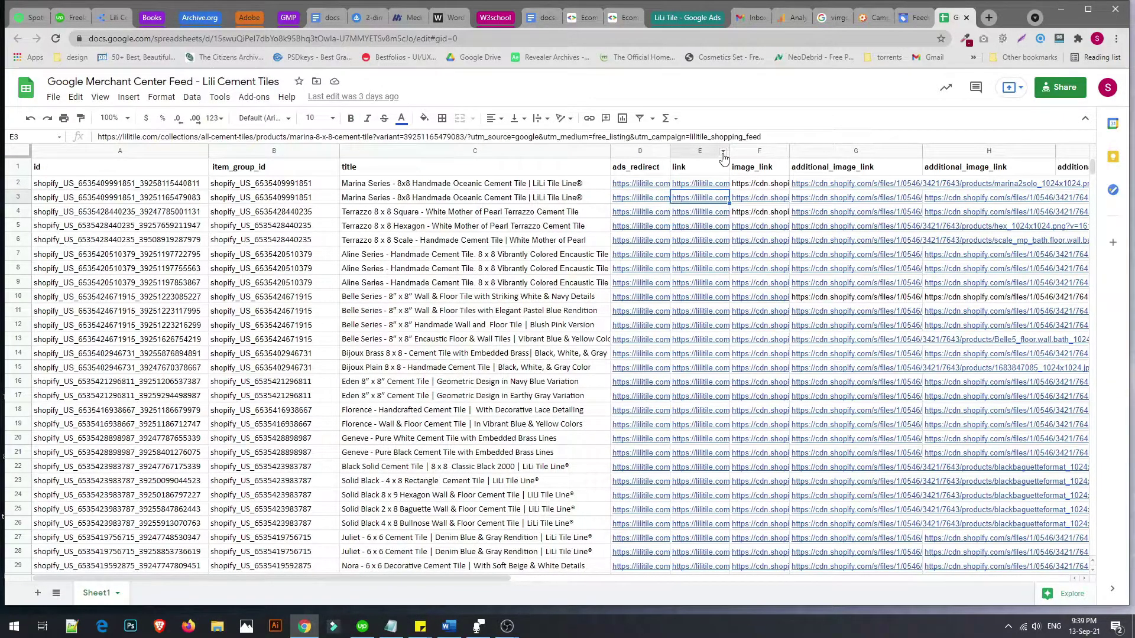
pyautogui.press('Left')
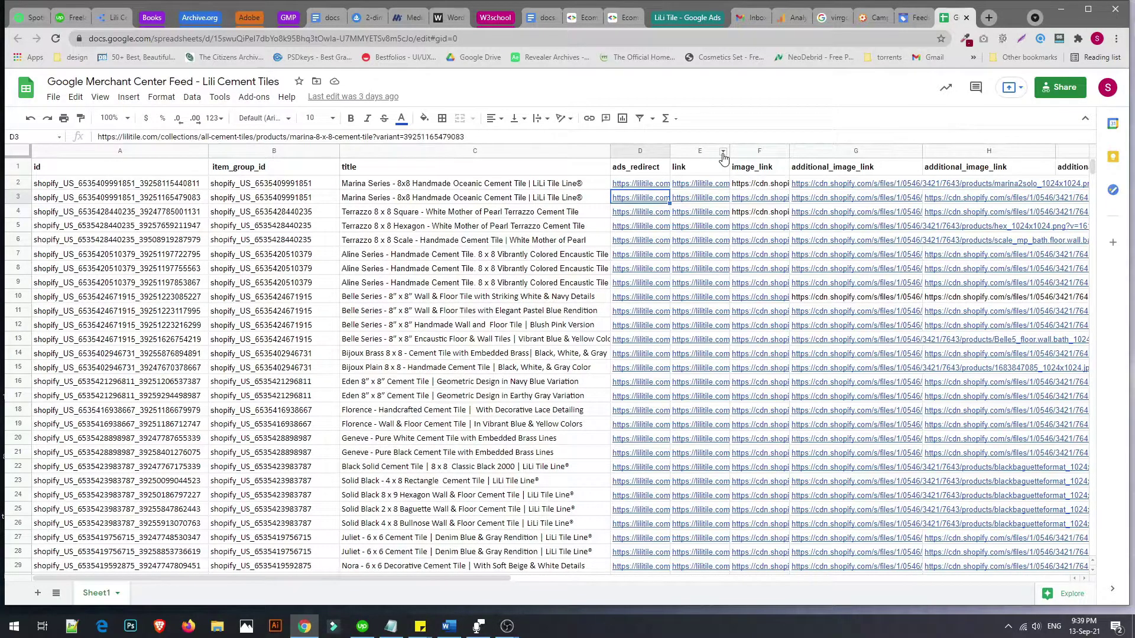
pyautogui.press('Right')
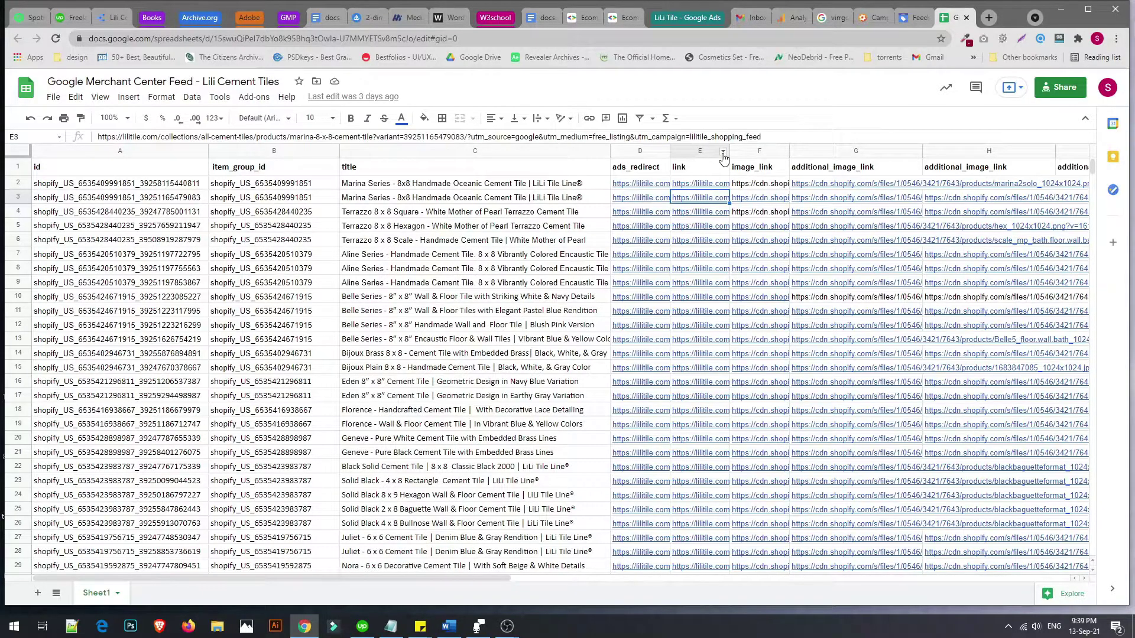
# Examine the UTM parameters in the link column for the products in rows 2 through 4
pyautogui.press('Up')
pyautogui.press('Up')
pyautogui.press('Down')
pyautogui.press('Down')
pyautogui.press('Up')
pyautogui.press('Up')
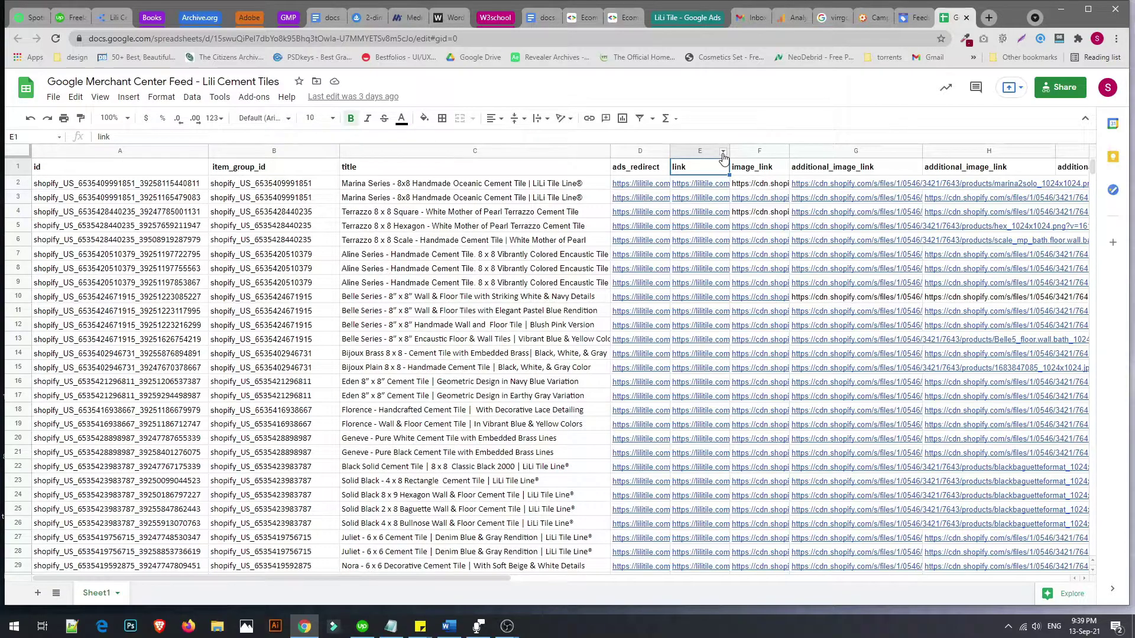
pyautogui.press('Down')
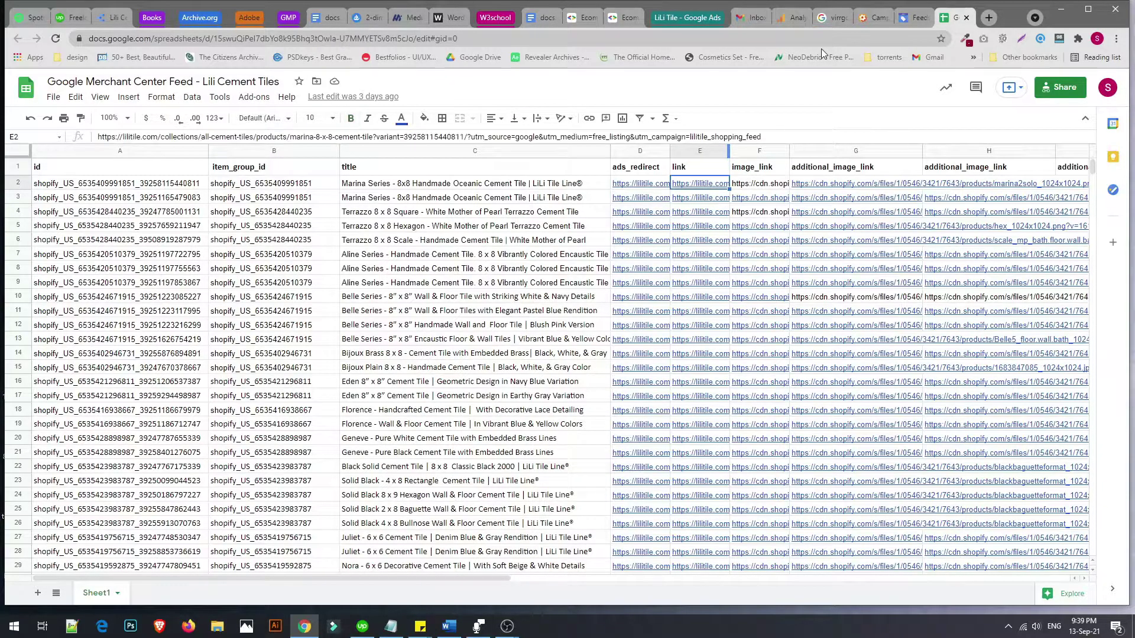
pyautogui.press('Down')
pyautogui.press('Down')
pyautogui.press('Up')
pyautogui.press('Up')
pyautogui.press('Down')
pyautogui.press('Down')
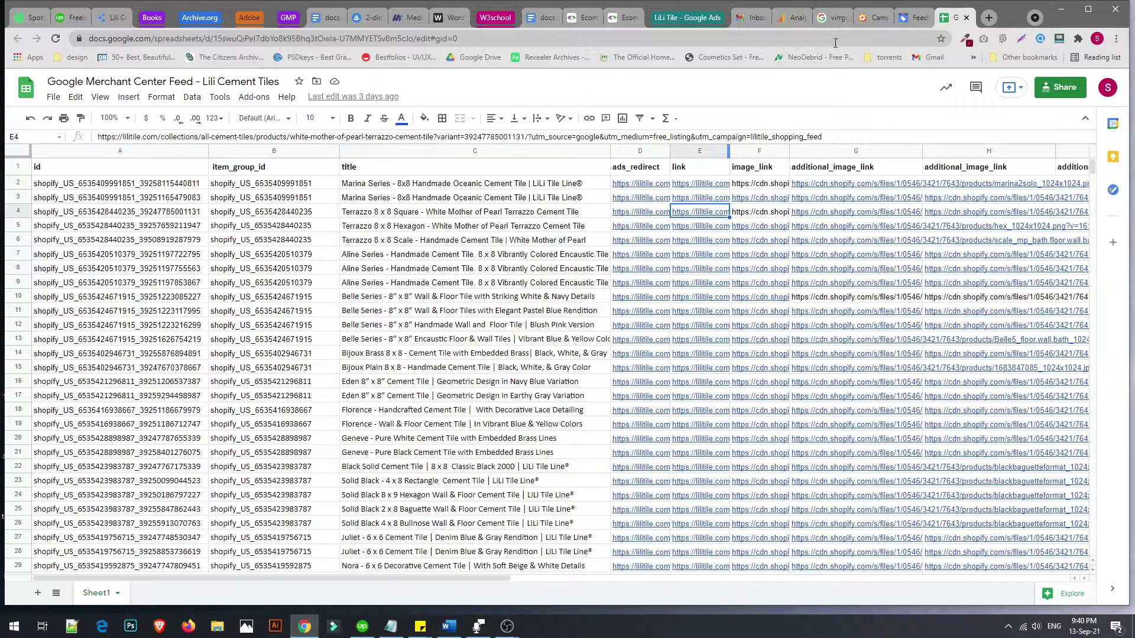
# Review the campaign fields in Campaign URL Builder, return to the feed sheet and inspect the UTM suffix of row 4's link URL
pyautogui.click(874, 18)
pyautogui.scroll(5, 486, 228)
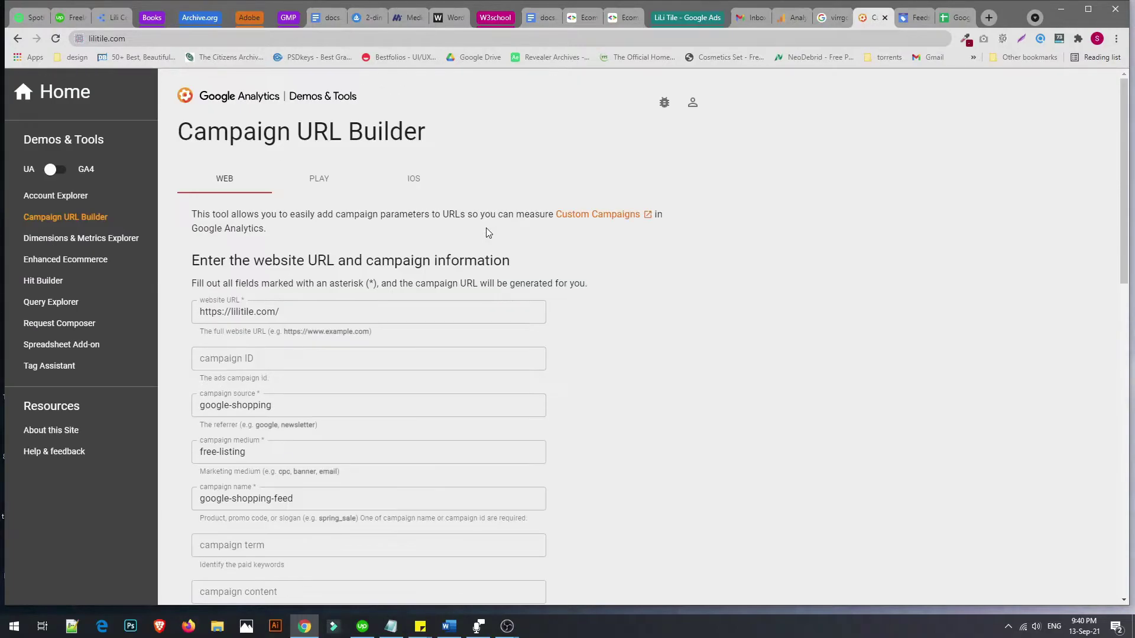
pyautogui.click(948, 19)
pyautogui.click(917, 18)
pyautogui.click(951, 17)
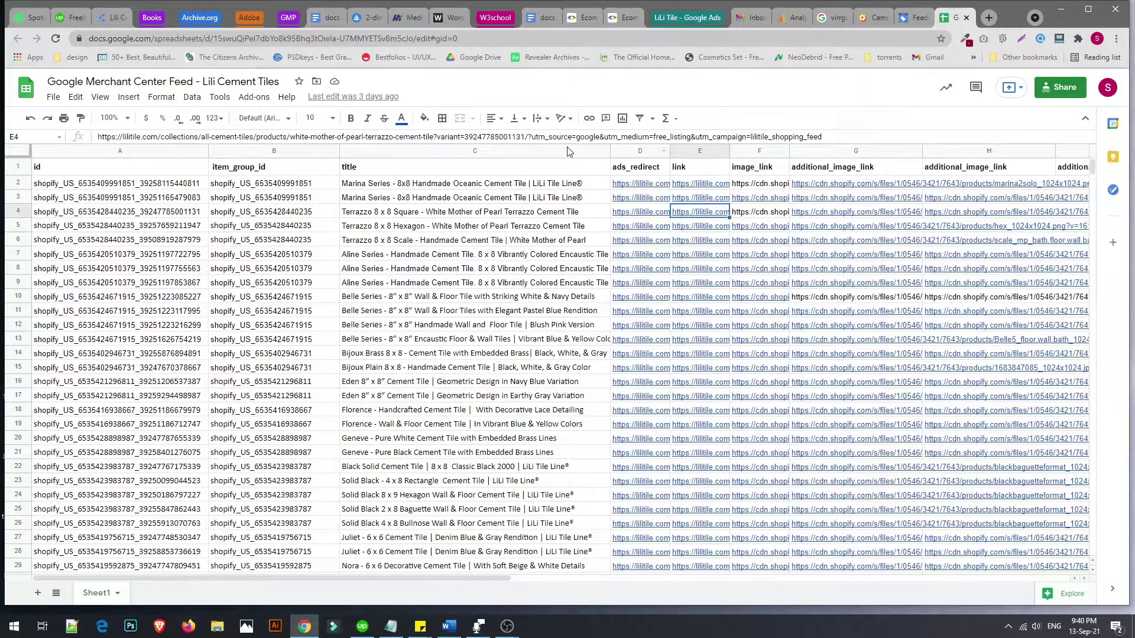
pyautogui.moveTo(822, 136); pyautogui.dragTo(526, 136)
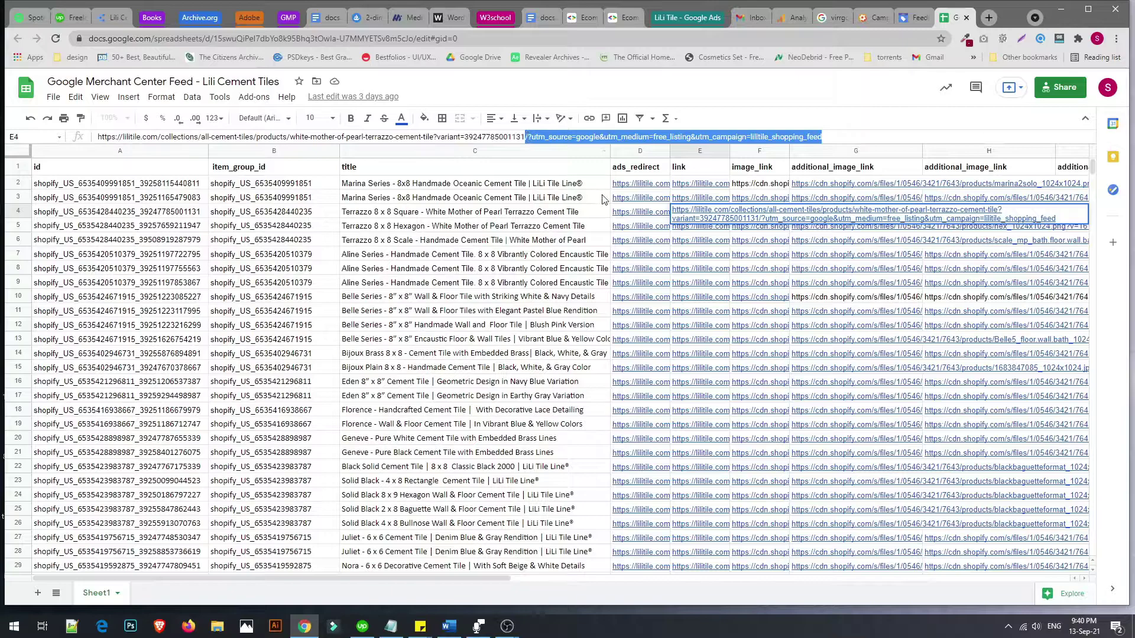
pyautogui.click(573, 188)
# Append /?utm_source=google-shopping&utm_medium=free-listing&utm_campaign=google-shopping-feed to the first product's ads_redirect URL in D2
pyautogui.press('Right')
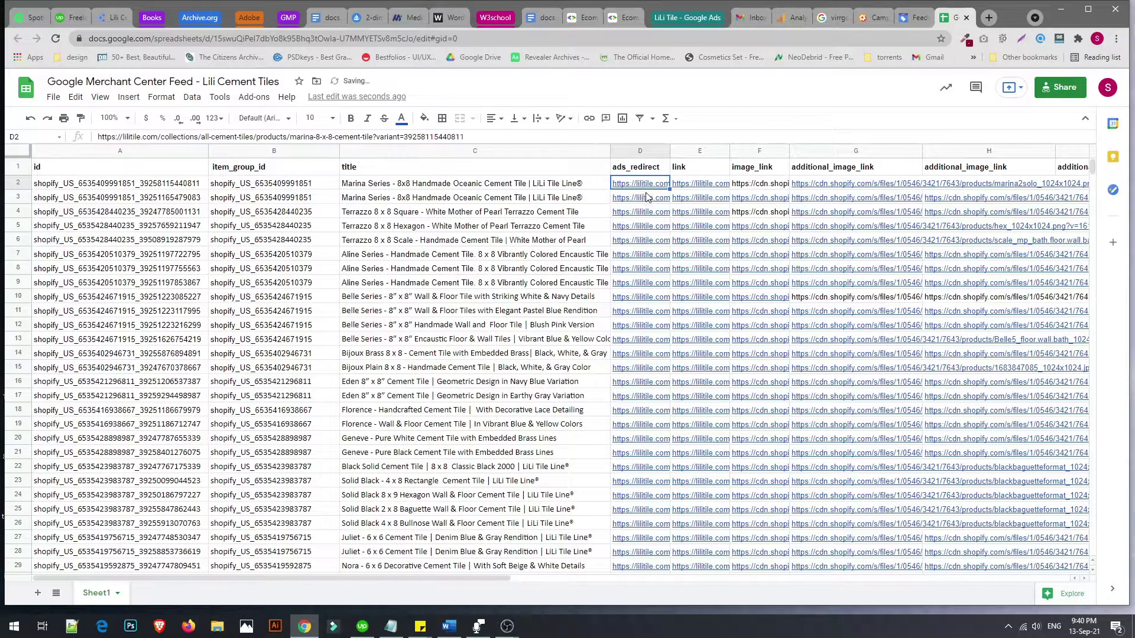
pyautogui.press('Return')
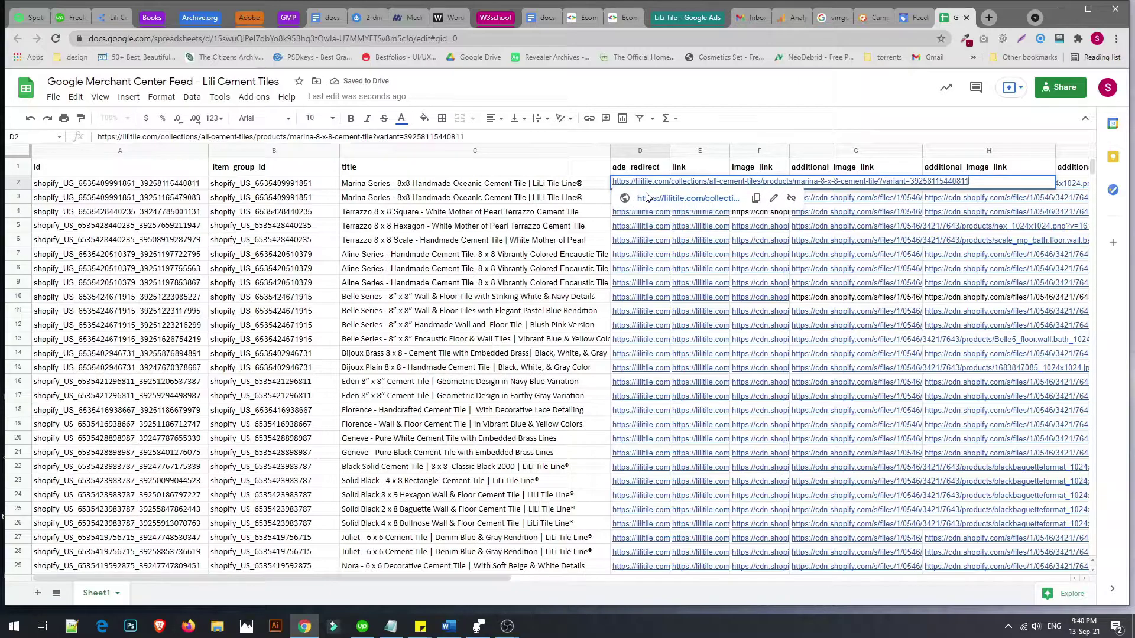
pyautogui.write('/?utm_source=google-shopping&utm_medium=free-listing&utm_campaign=google-shopping-feed')
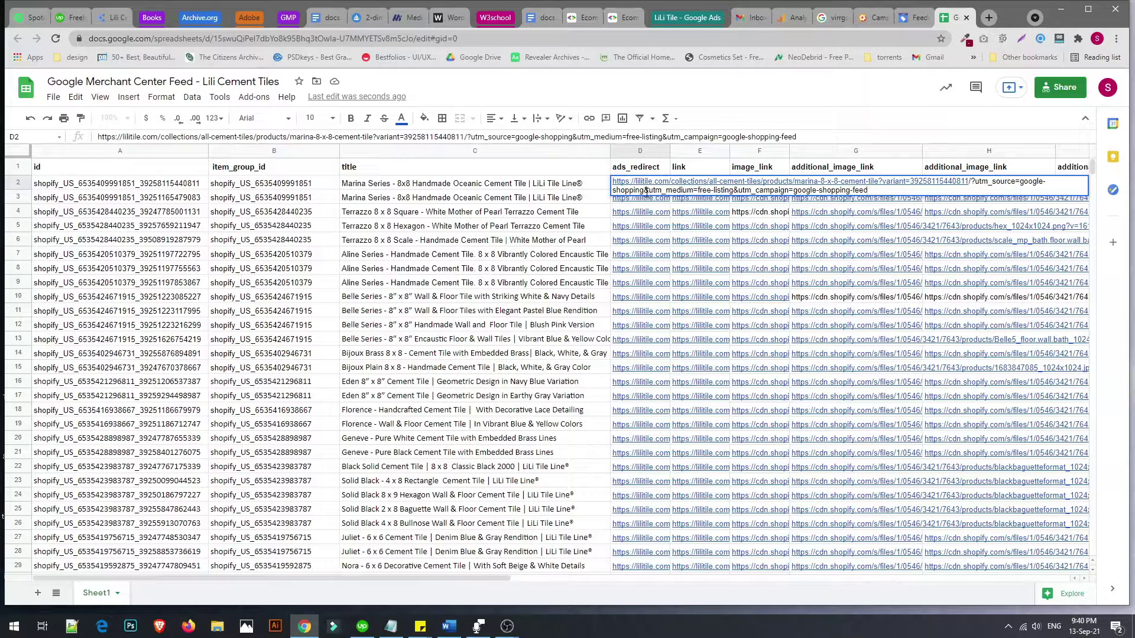
# Examine the campaign and medium parameters in D2's URL by selecting from &utm_medium through google-shopping-feed
pyautogui.hotkey('ctrl', 'shift', 'Left')
pyautogui.hotkey('ctrl', 'shift', 'Left')
pyautogui.hotkey('ctrl', 'shift', 'Left')
pyautogui.hotkey('ctrl', 'shift', 'Left')
pyautogui.hotkey('ctrl', 'shift', 'Left')
pyautogui.hotkey('shift', 'Left')
pyautogui.hotkey('ctrl', 'shift', 'Left')
pyautogui.hotkey('ctrl', 'shift', 'Left')
pyautogui.hotkey('ctrl', 'shift', 'Right')
pyautogui.hotkey('shift', 'Right')
pyautogui.hotkey('ctrl', 'shift', 'Right')
pyautogui.hotkey('ctrl', 'shift', 'Left')
pyautogui.hotkey('ctrl', 'shift', 'Left')
pyautogui.hotkey('ctrl', 'shift', 'Left')
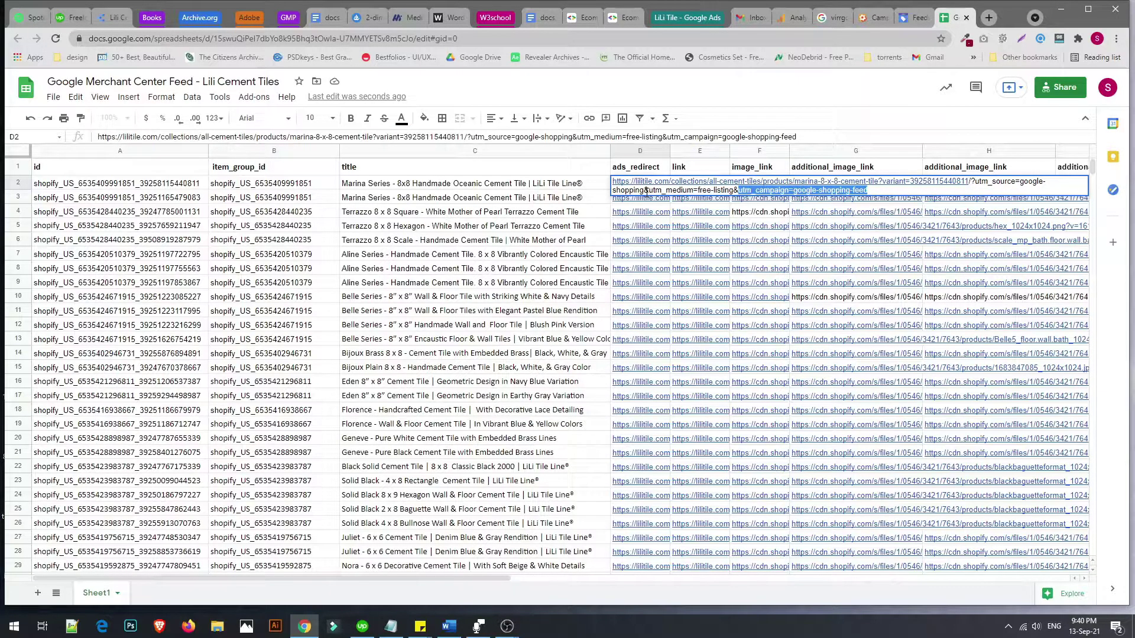
pyautogui.hotkey('shift', 'Left')
pyautogui.hotkey('shift', 'Left')
pyautogui.hotkey('shift', 'Left')
pyautogui.hotkey('shift', 'Left')
pyautogui.hotkey('shift', 'Left')
pyautogui.hotkey('shift', 'Left')
pyautogui.hotkey('shift', 'Left')
pyautogui.hotkey('shift', 'Left')
pyautogui.hotkey('shift', 'Left')
pyautogui.hotkey('shift', 'Left')
pyautogui.hotkey('shift', 'Left')
pyautogui.hotkey('shift', 'Left')
pyautogui.hotkey('shift', 'Left')
pyautogui.hotkey('shift', 'Left')
pyautogui.hotkey('shift', 'Left')
pyautogui.hotkey('shift', 'Left')
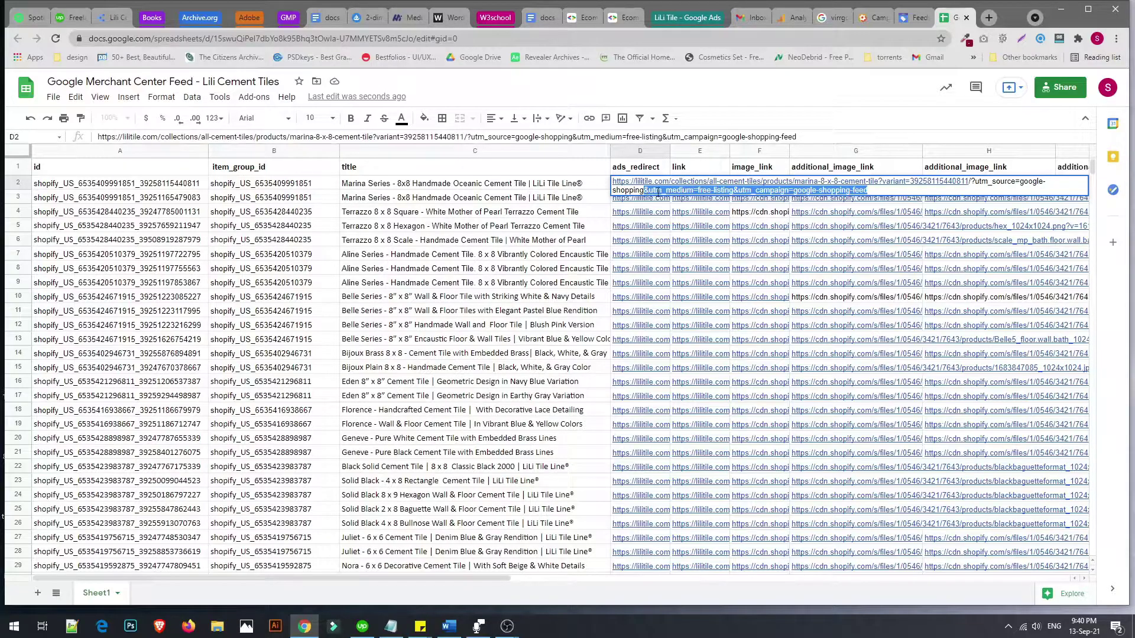
# Remove the appended UTM parameters from the first product's ads_redirect URL in D2
pyautogui.tripleClick(657, 193)
pyautogui.hotkey('ctrl', 'v')
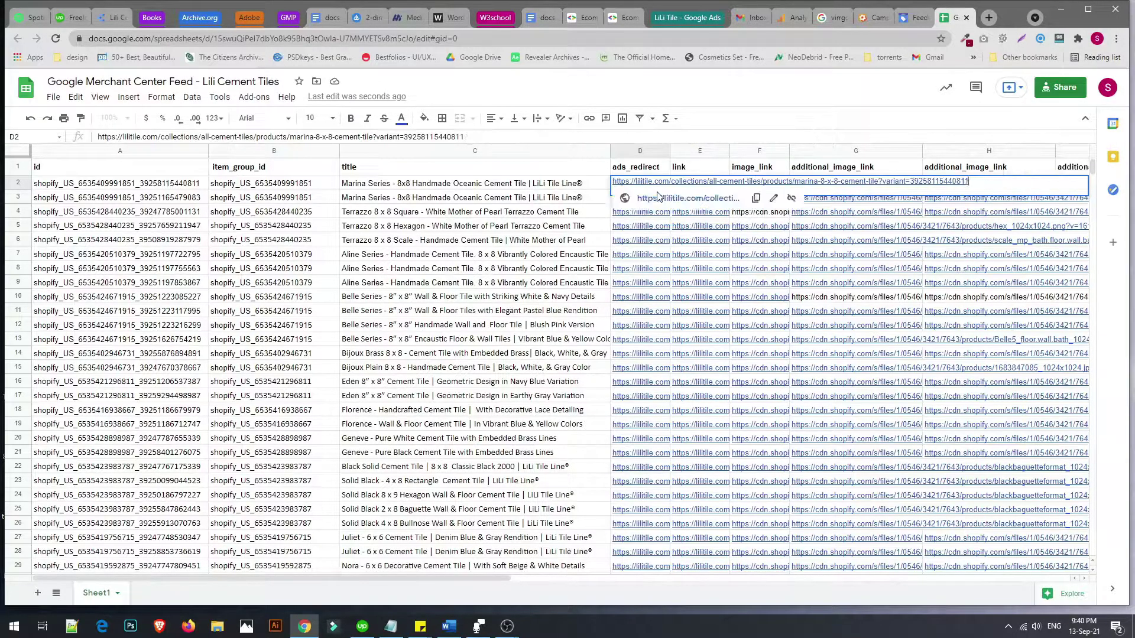
pyautogui.click(696, 171)
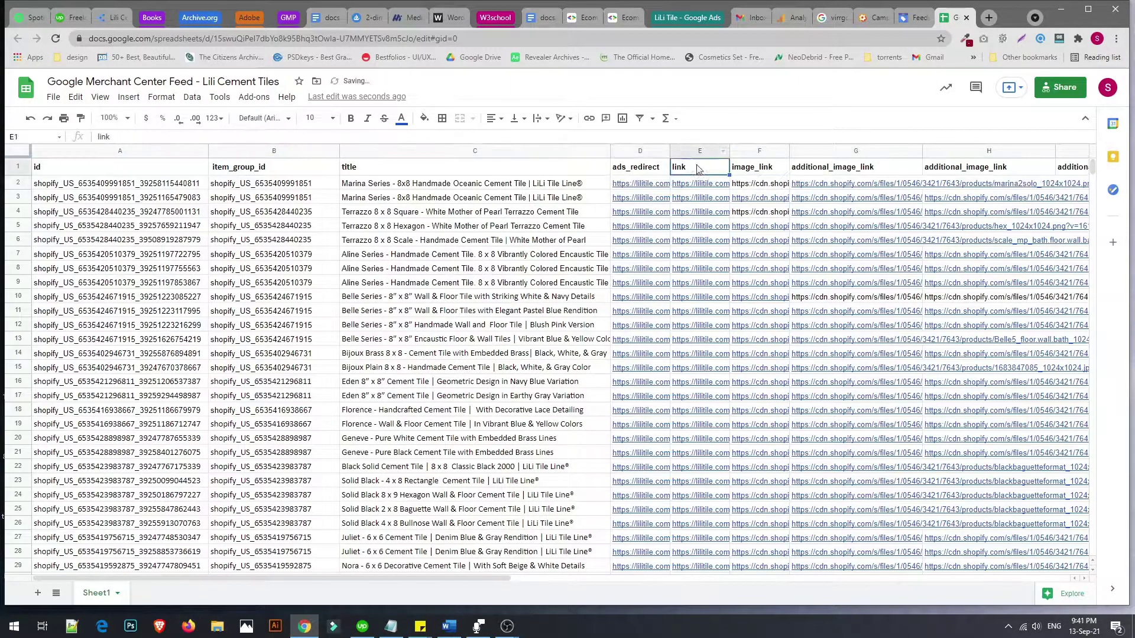
# Check the link column's URLs for UTM parameters product by product down to row 35
pyautogui.click(703, 209)
pyautogui.press('Up')
pyautogui.press('Up')
pyautogui.press('Down')
pyautogui.press('Down')
pyautogui.press('Down')
pyautogui.press('Down')
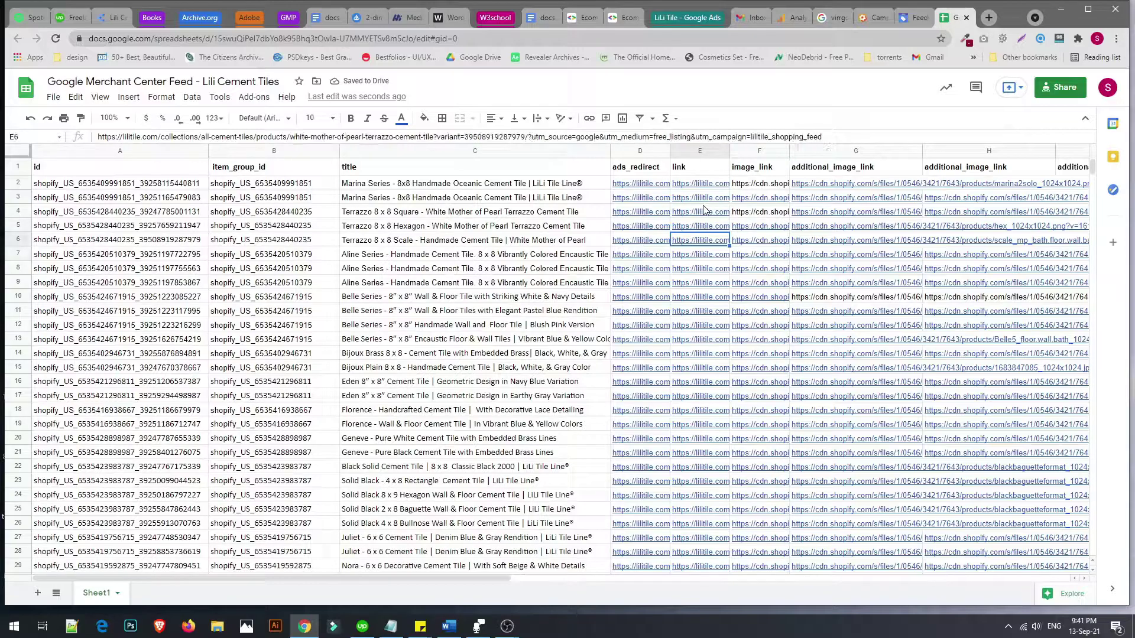
pyautogui.press('Down')
pyautogui.press('Down')
pyautogui.press('Down')
pyautogui.press('Down')
pyautogui.press('Down')
pyautogui.press('Down')
pyautogui.press('Down')
pyautogui.press('Down')
pyautogui.press('Down')
pyautogui.press('Down')
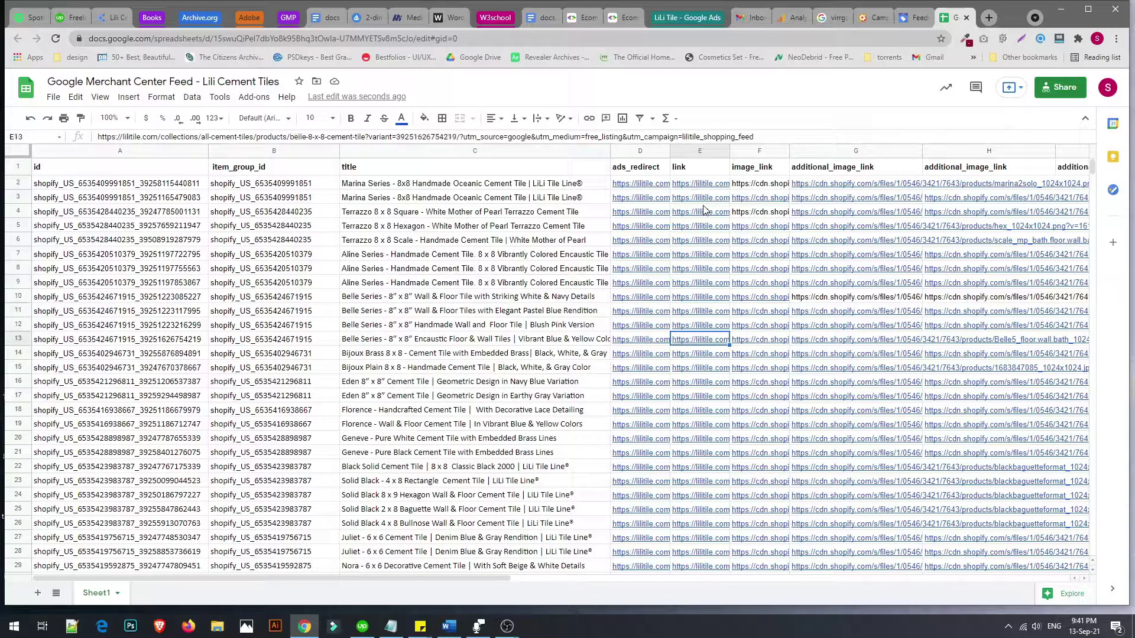
pyautogui.press('Down')
pyautogui.press('Down')
pyautogui.press('Down')
pyautogui.press('Down')
pyautogui.press('Down')
pyautogui.press('Down')
pyautogui.press('Down')
pyautogui.press('Down')
pyautogui.press('Down')
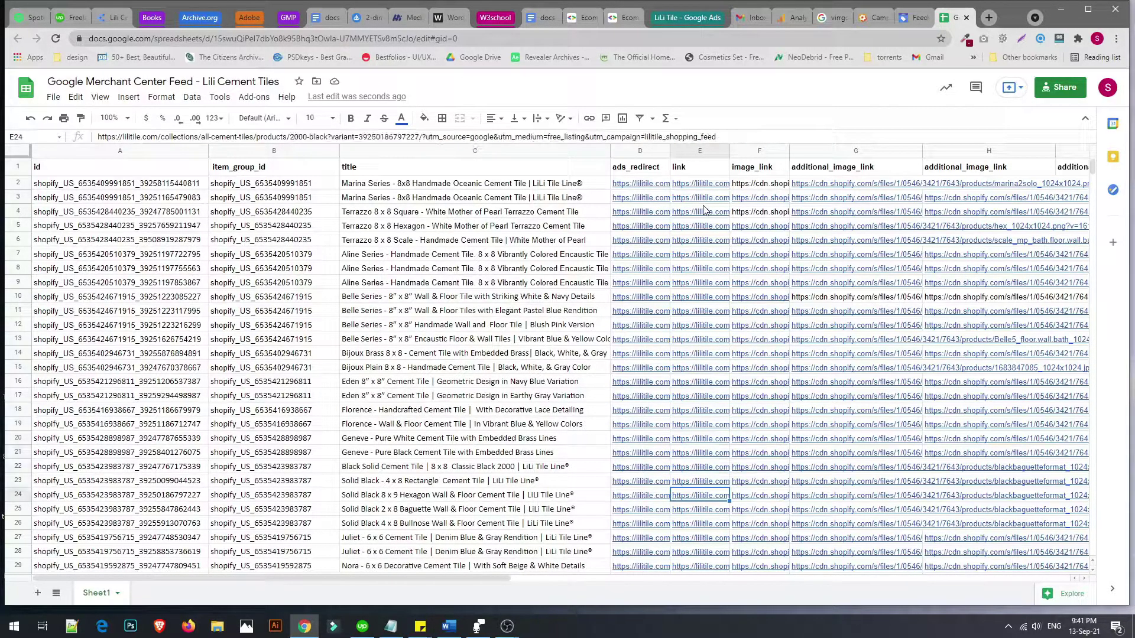
pyautogui.press('Down')
pyautogui.press('Down')
pyautogui.press('Down')
pyautogui.press('Up')
pyautogui.press('Up')
pyautogui.press('Up')
pyautogui.press('Down')
pyautogui.press('Down')
pyautogui.press('Down')
pyautogui.press('Down')
pyautogui.press('Down')
pyautogui.press('Down')
pyautogui.press('Down')
pyautogui.press('Down')
pyautogui.press('Down')
pyautogui.press('Down')
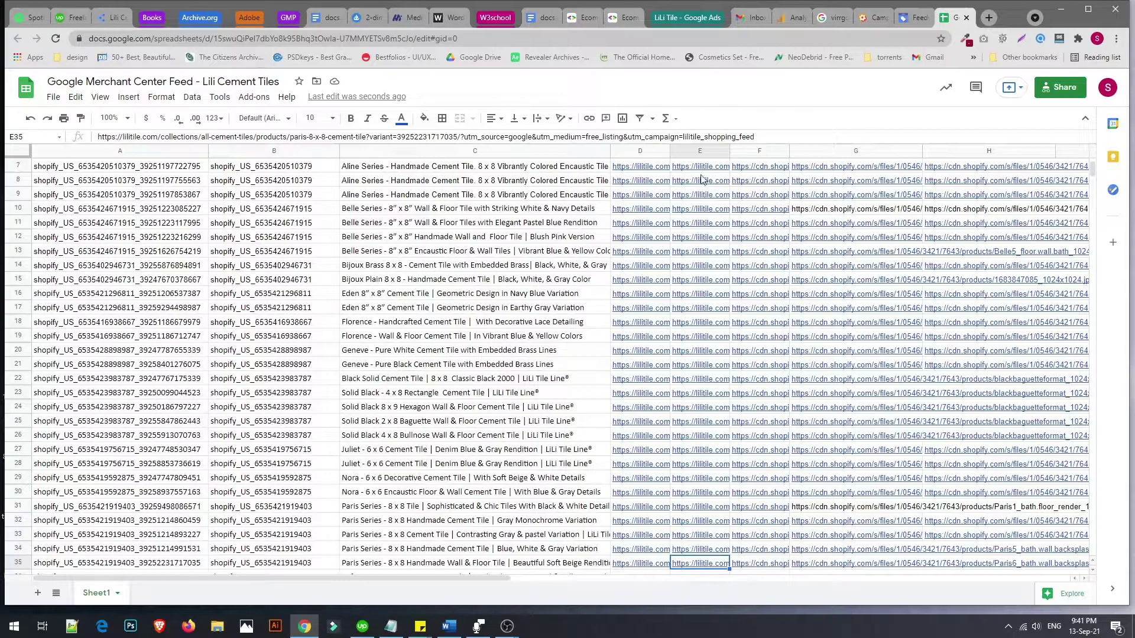
pyautogui.scroll(-10, 702, 185)
# Switch to Google Merchant Center, open the LiLi Tiles Custom Feed and fetch it immediately
pyautogui.click(914, 18)
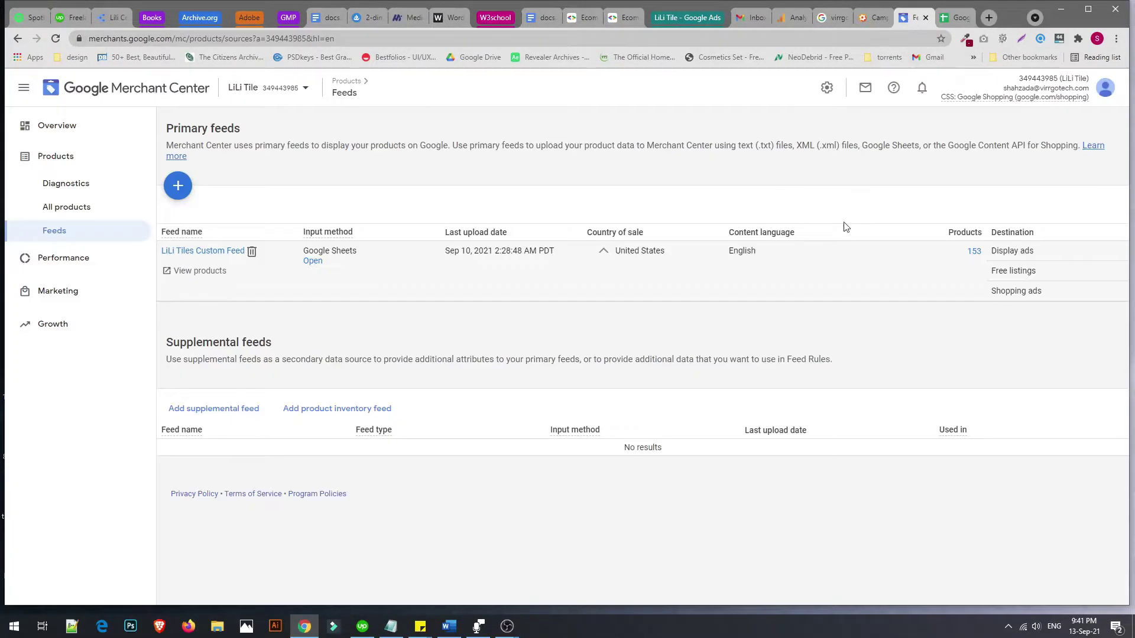
pyautogui.click(202, 253)
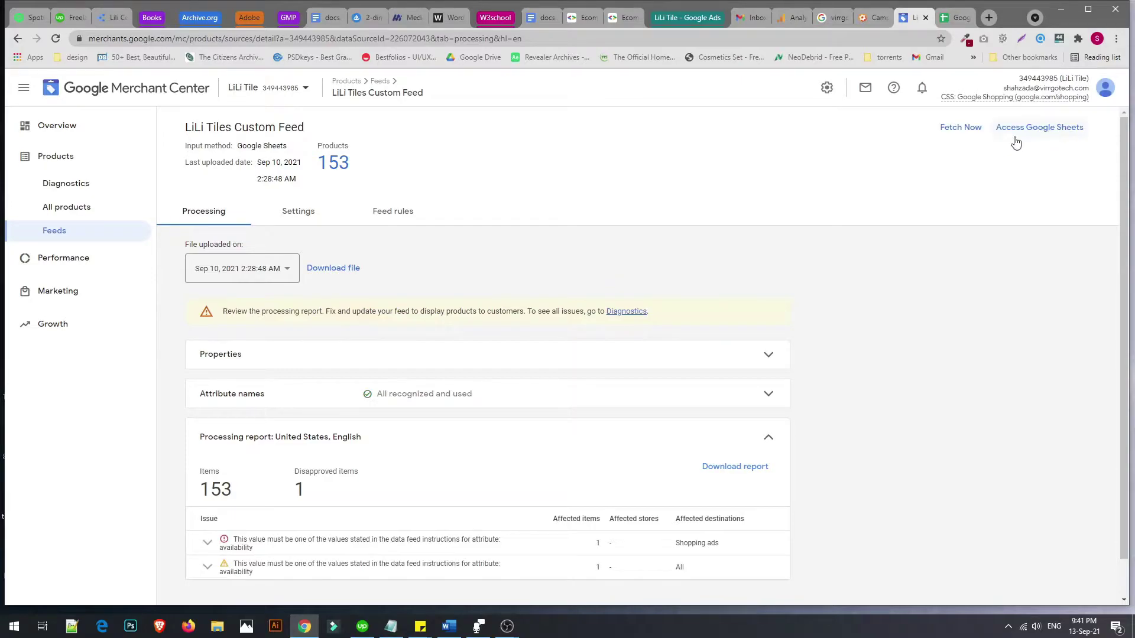
pyautogui.click(955, 128)
pyautogui.click(954, 17)
pyautogui.click(914, 18)
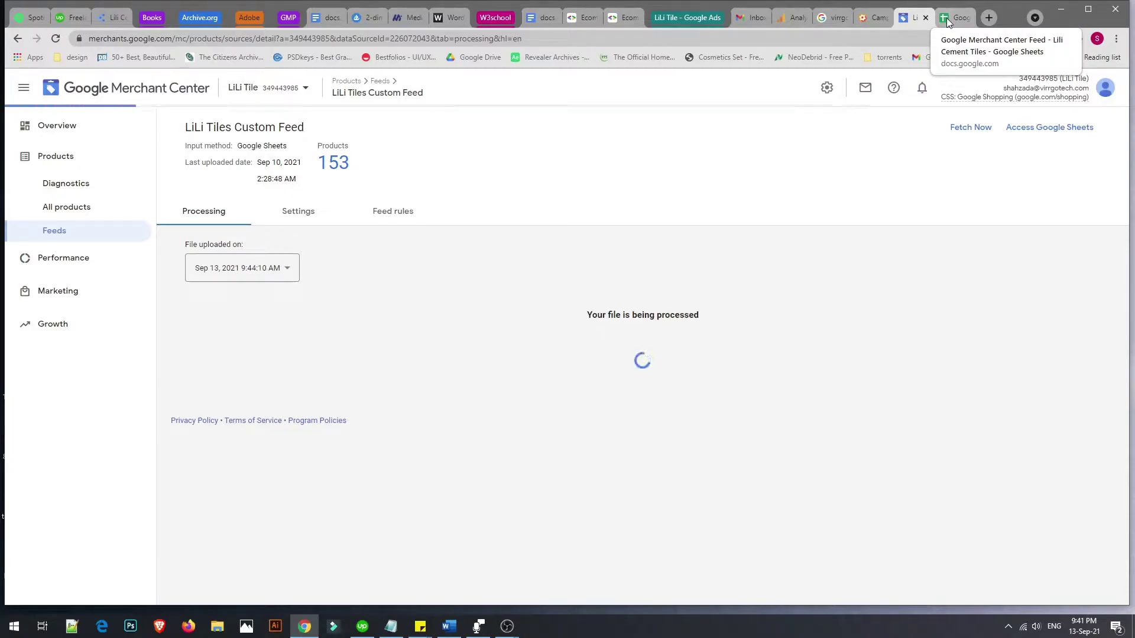
# Switch to Google Analytics, review the Acquisition overview's medium and campaign cards, and open the user acquisition report by first user medium
pyautogui.click(795, 20)
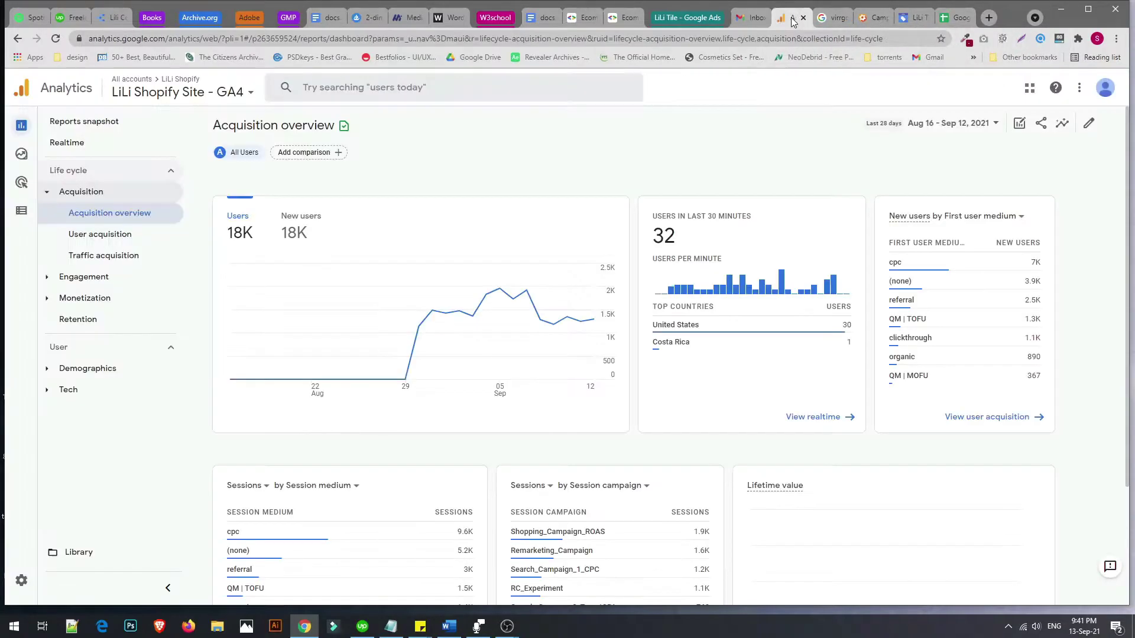
pyautogui.scroll(-2, 571, 272)
pyautogui.scroll(2, 571, 272)
pyautogui.click(1008, 222)
pyautogui.moveTo(981, 227)
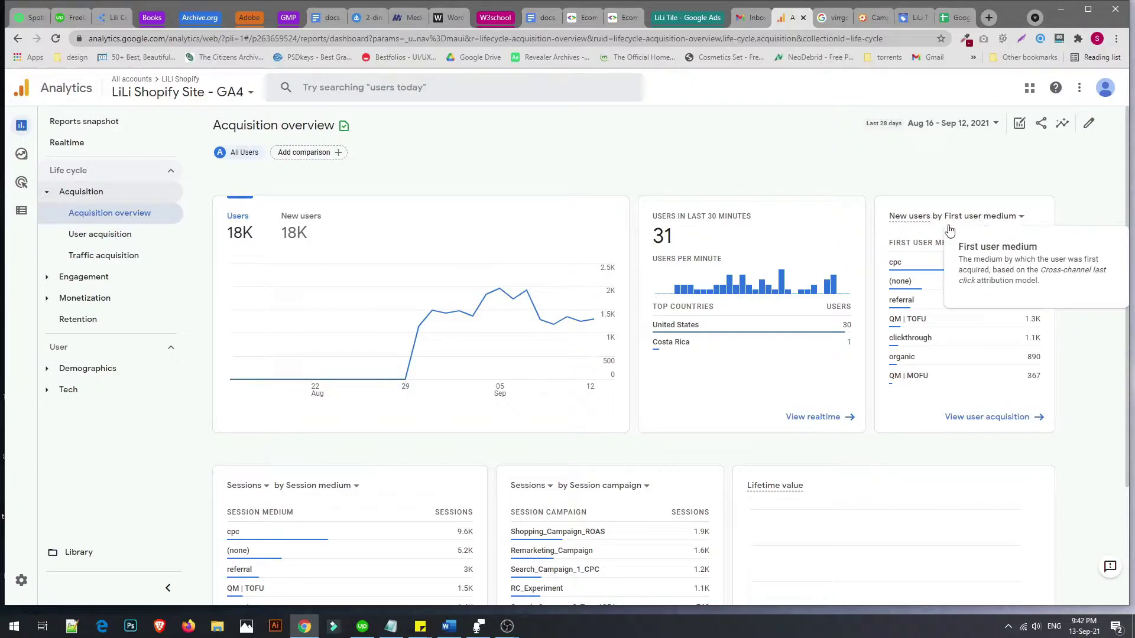
pyautogui.scroll(-3, 696, 380)
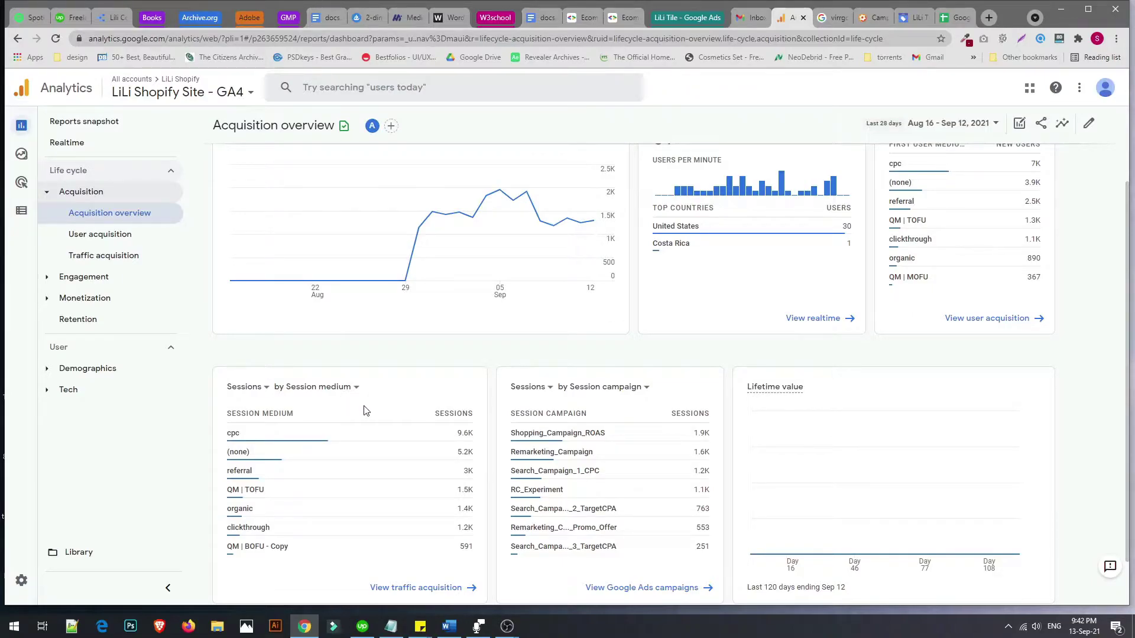
pyautogui.scroll(3, 761, 368)
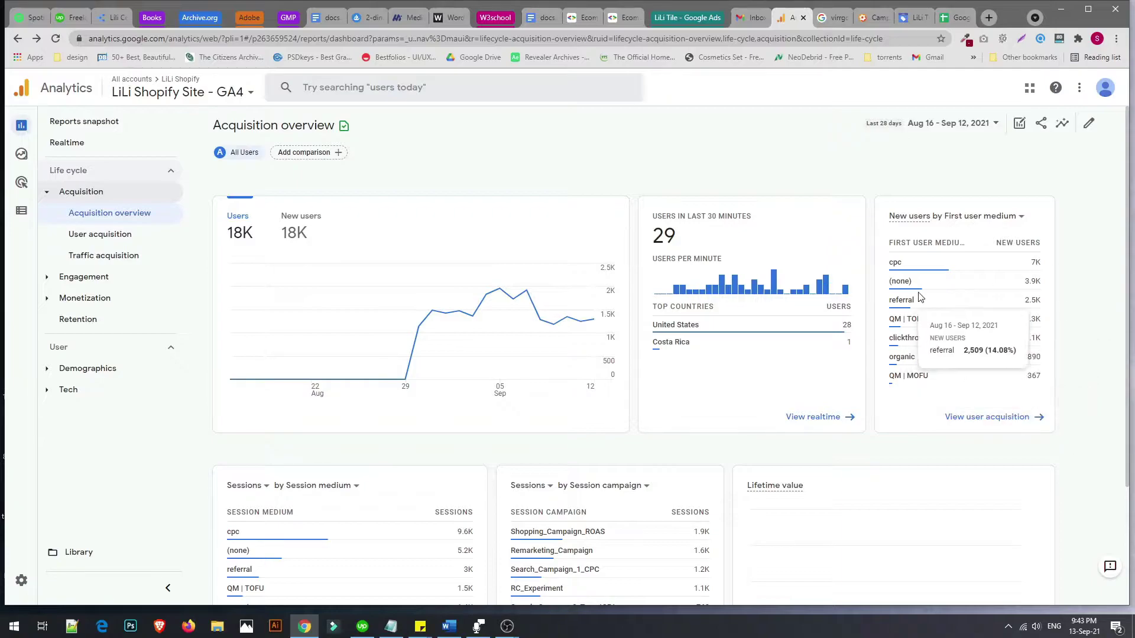
pyautogui.click(989, 423)
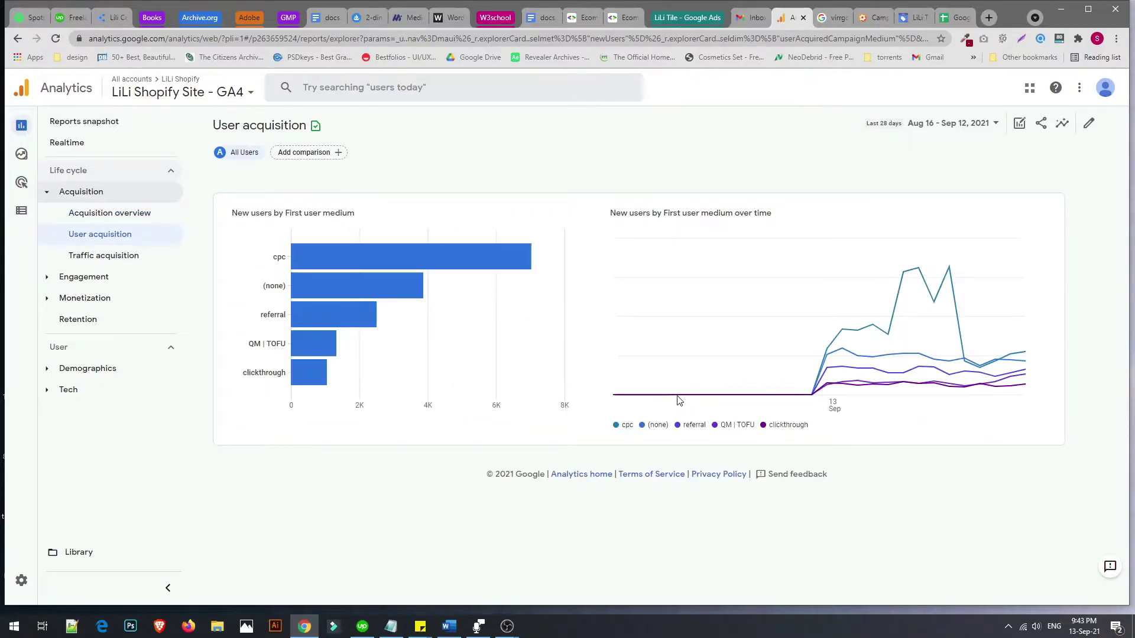
# Compare the free_listing row of the user acquisition table with the UTM medium and campaign in the feed sheet's link URL in E35
pyautogui.scroll(-4, 591, 408)
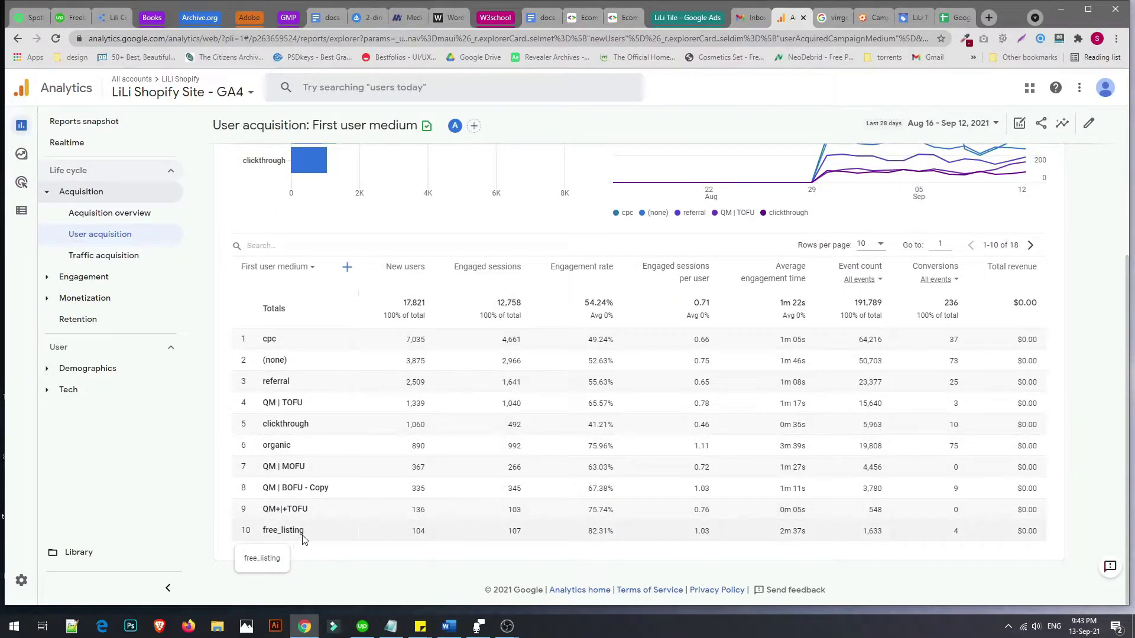
pyautogui.click(953, 17)
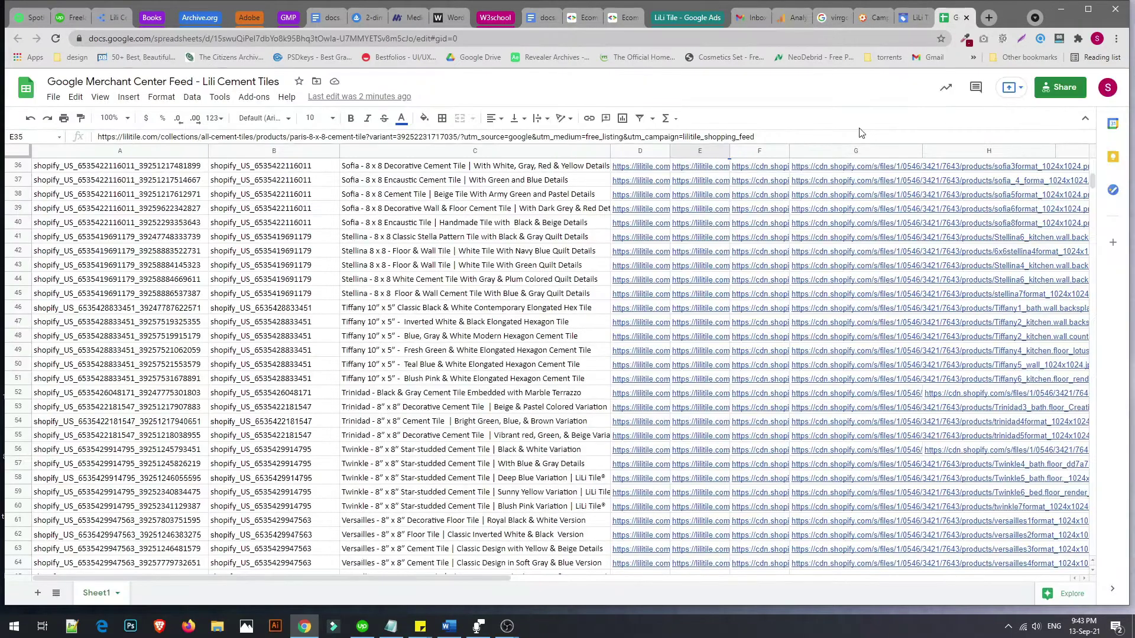
pyautogui.moveTo(713, 184)
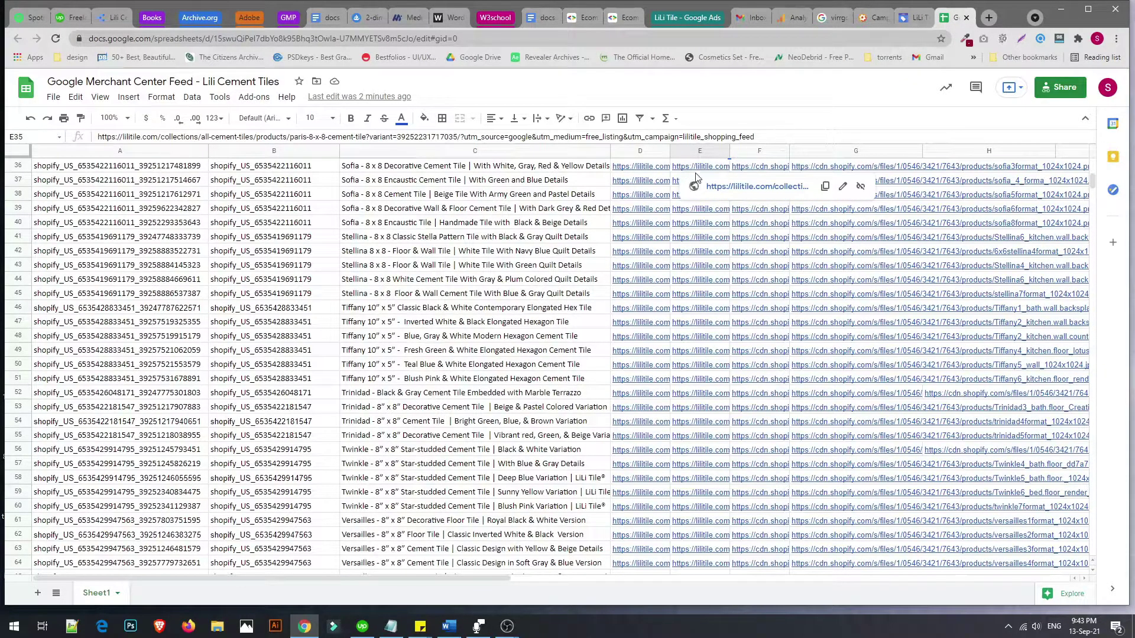
pyautogui.moveTo(754, 137); pyautogui.dragTo(701, 137)
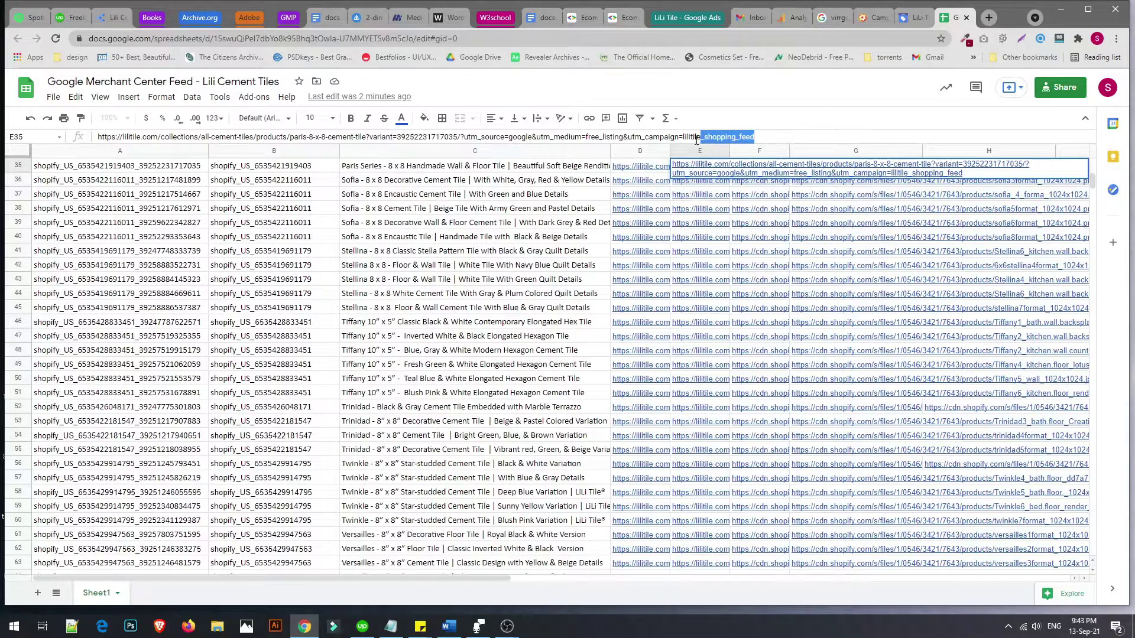
pyautogui.moveTo(555, 137); pyautogui.dragTo(621, 136)
# Check the custom feed in Google Merchant Center and review the new users by first user medium report in Google Analytics
pyautogui.click(902, 23)
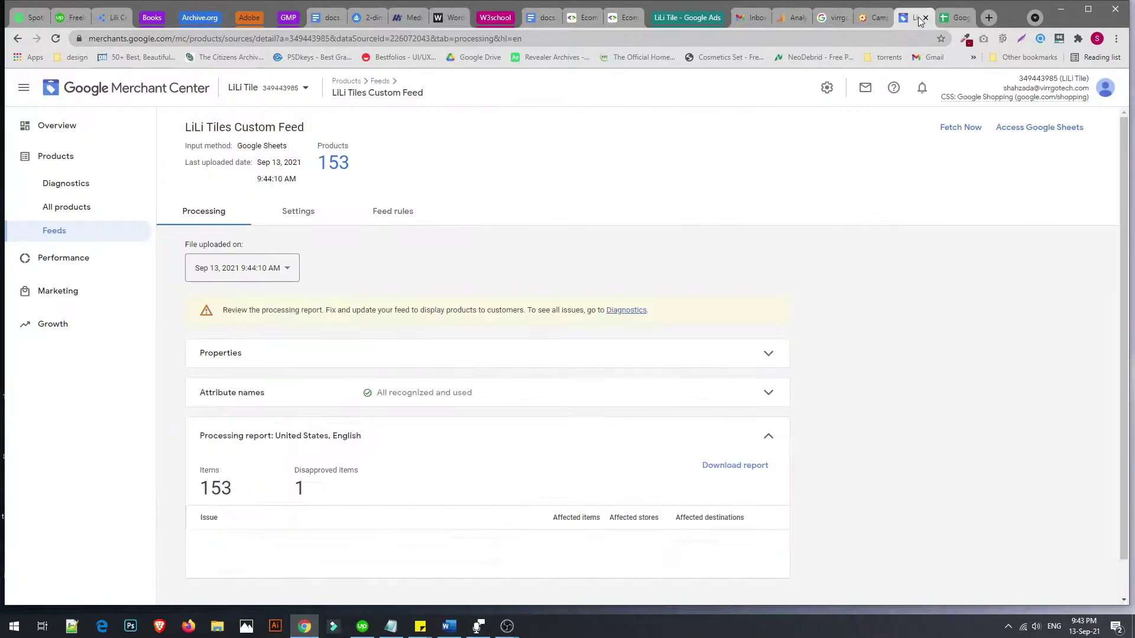
pyautogui.click(792, 17)
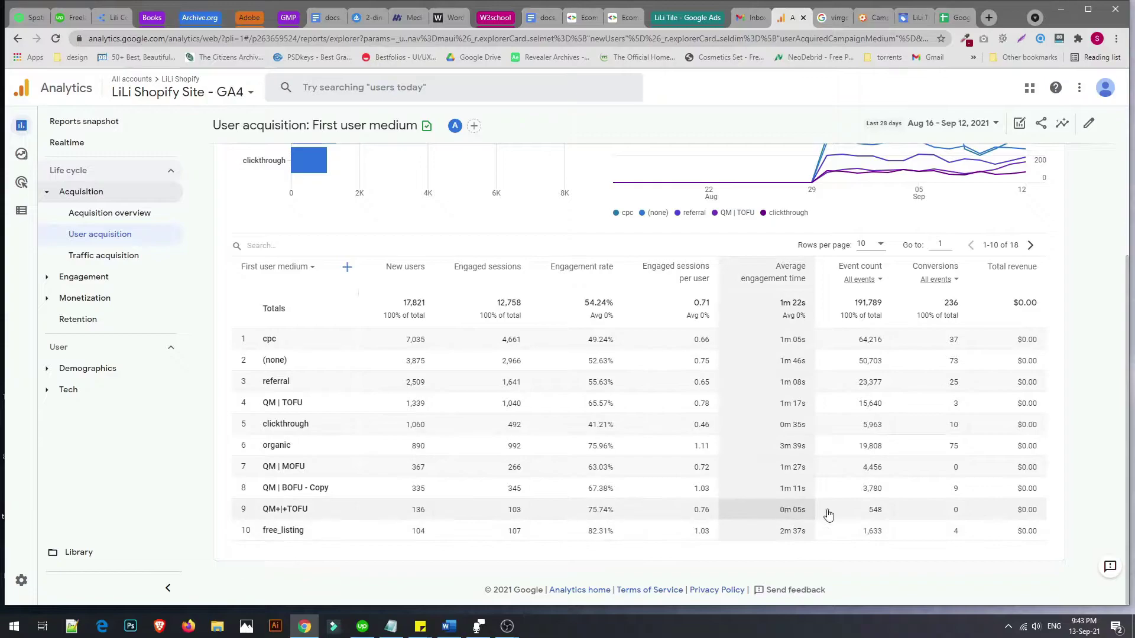
pyautogui.scroll(4, 942, 510)
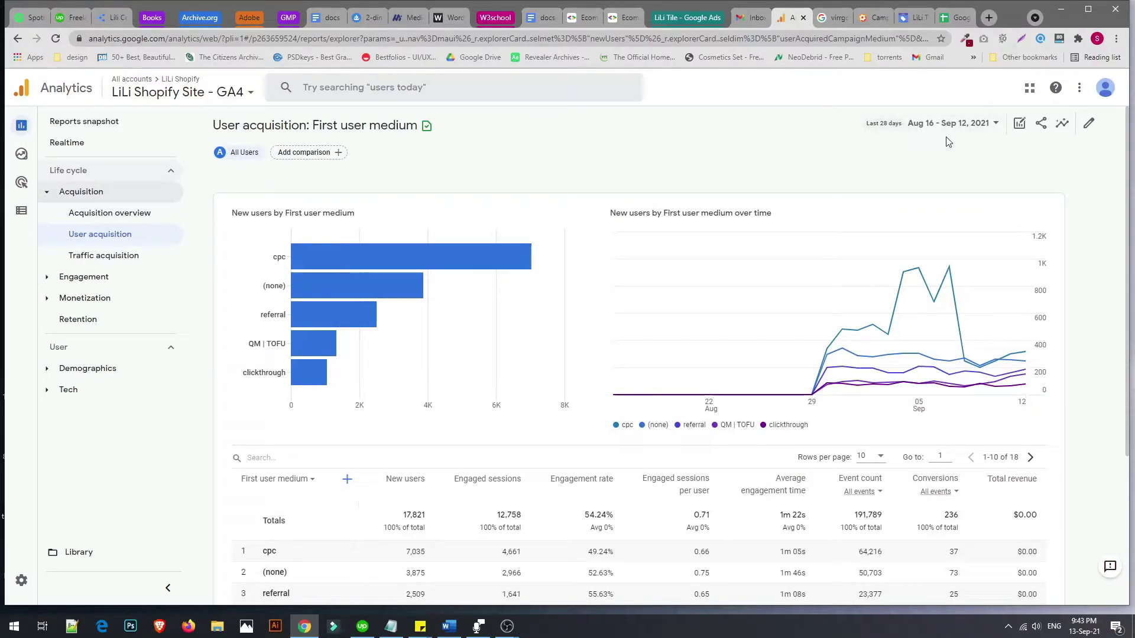
pyautogui.scroll(-3, 915, 226)
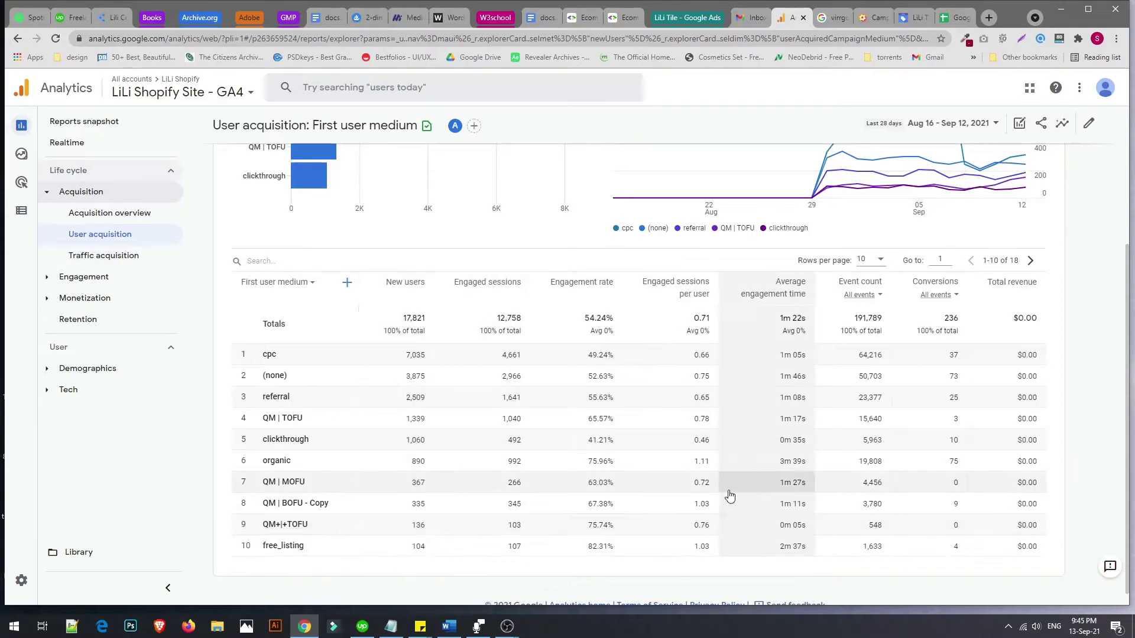
pyautogui.scroll(2, 729, 496)
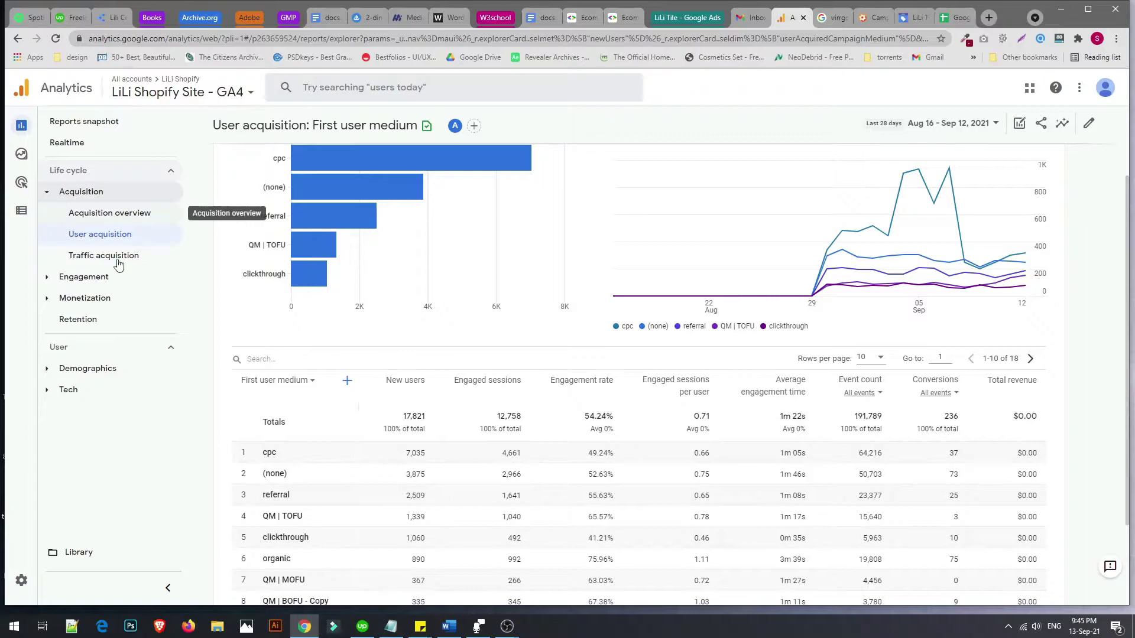
# Return to the Acquisition overview, examine the sessions by session campaign card and open the Google Ads campaigns report
pyautogui.click(110, 212)
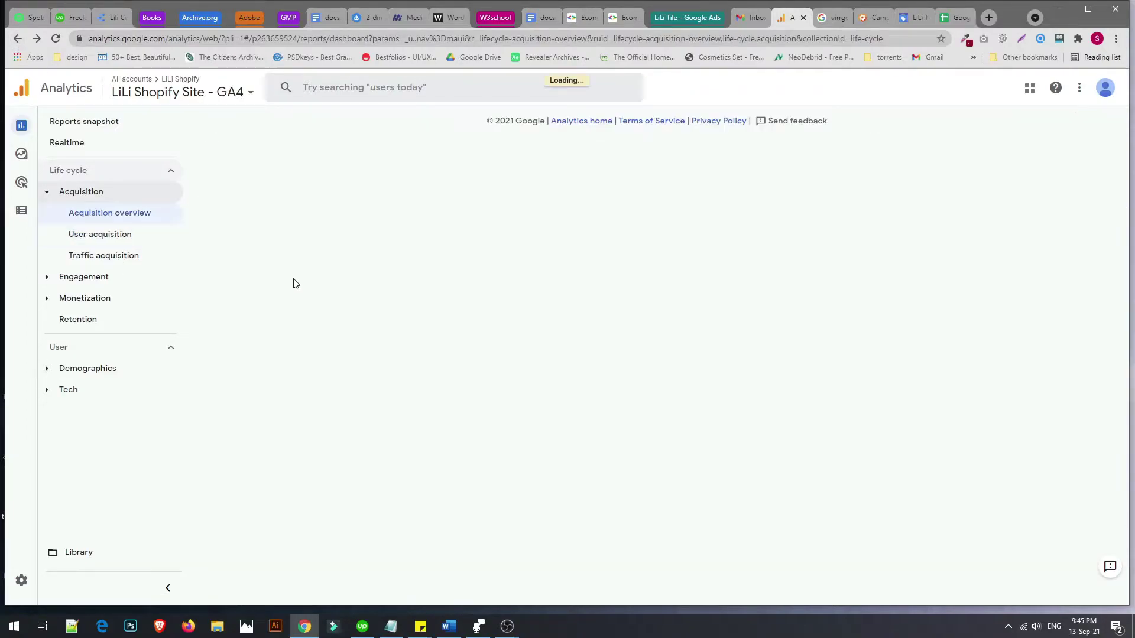
pyautogui.scroll(-3, 571, 310)
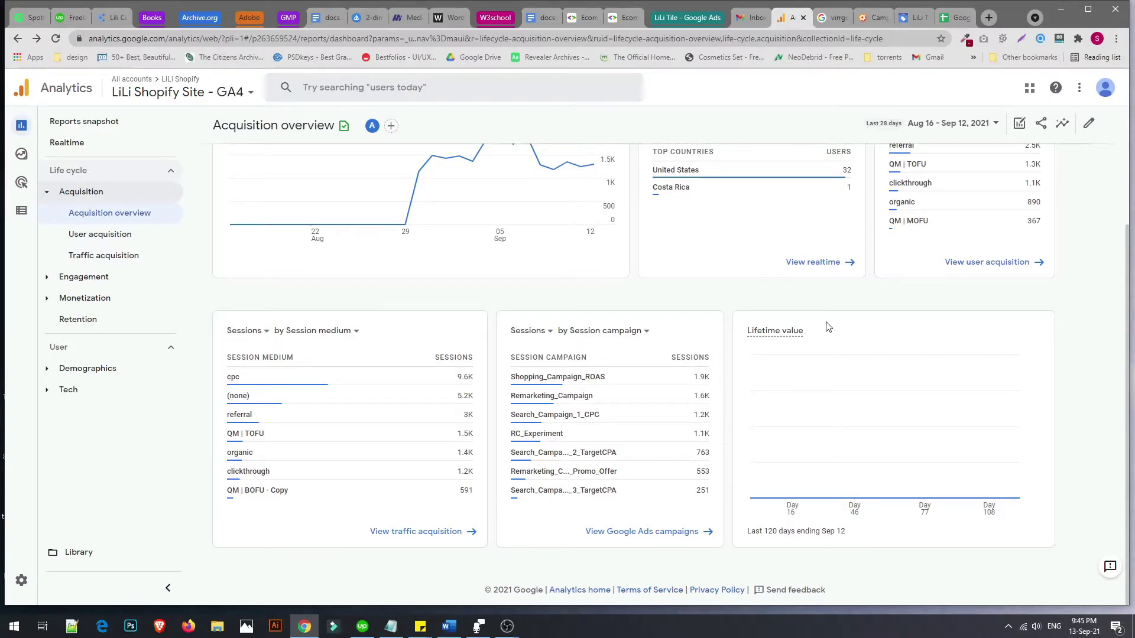
pyautogui.moveTo(671, 435)
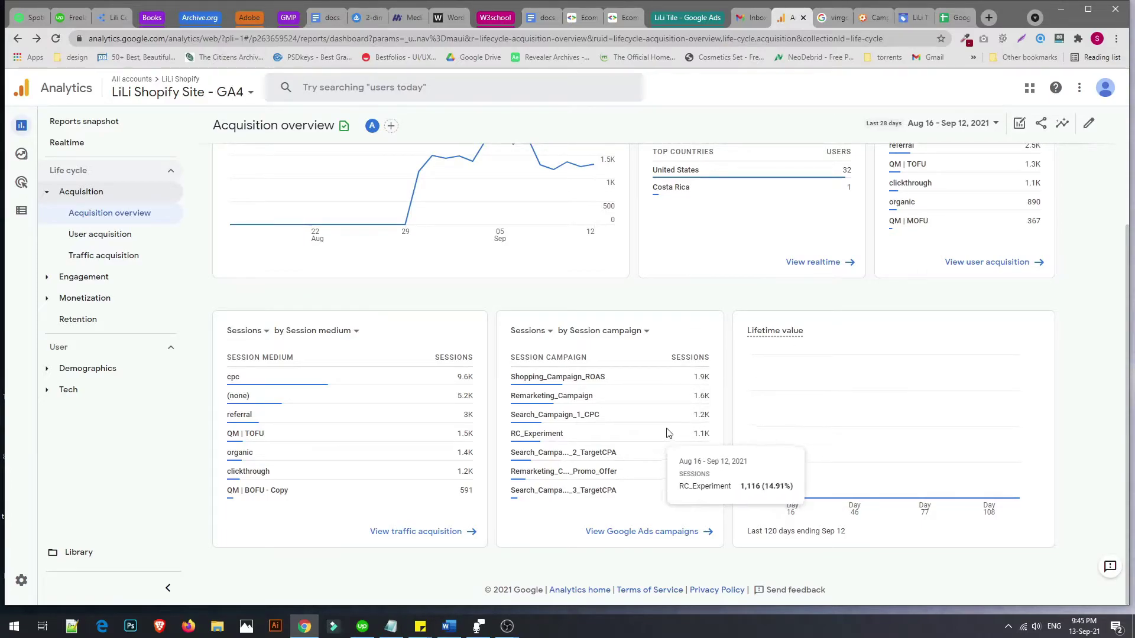
pyautogui.moveTo(678, 357)
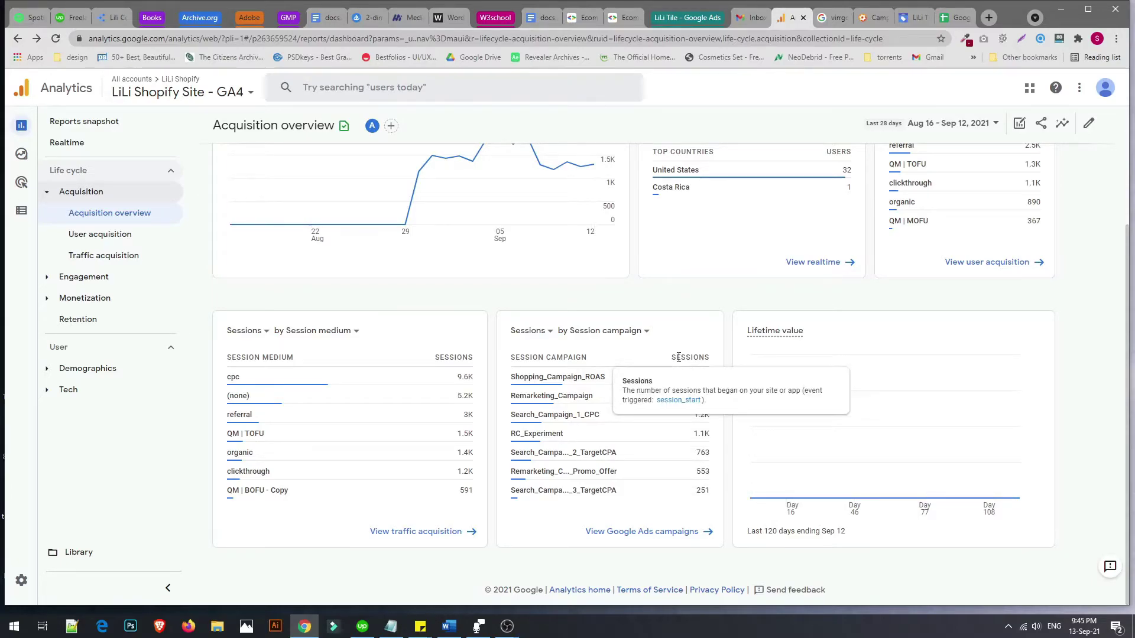
pyautogui.click(675, 535)
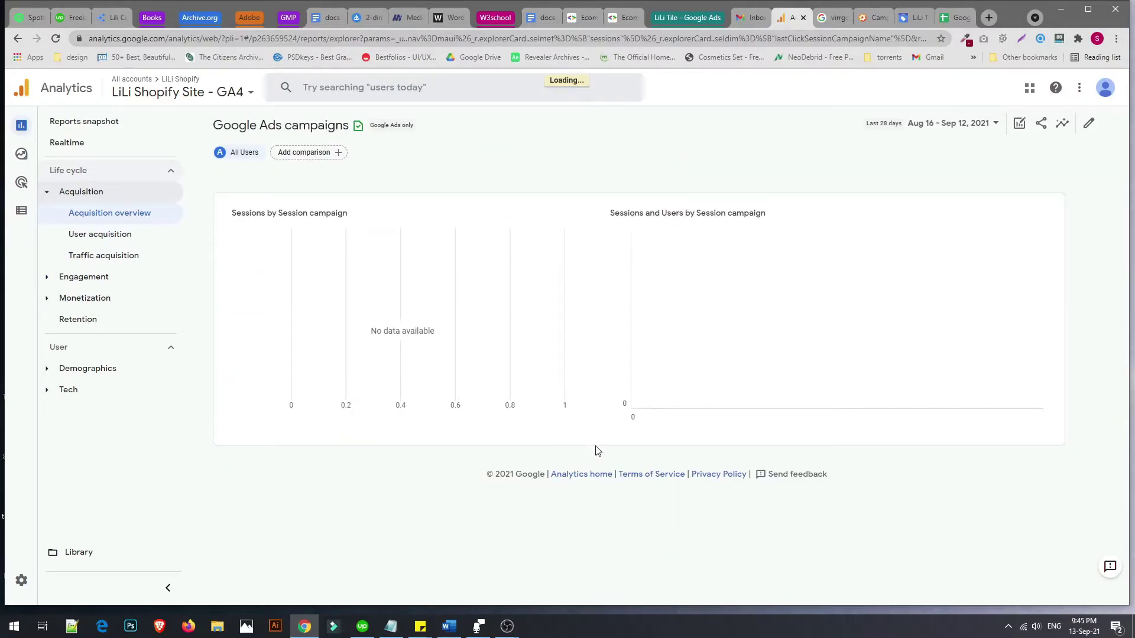
# Switch to the feed sheet in Google Sheets and inspect the ads_redirect column's header and the second product's URL in D3
pyautogui.click(953, 18)
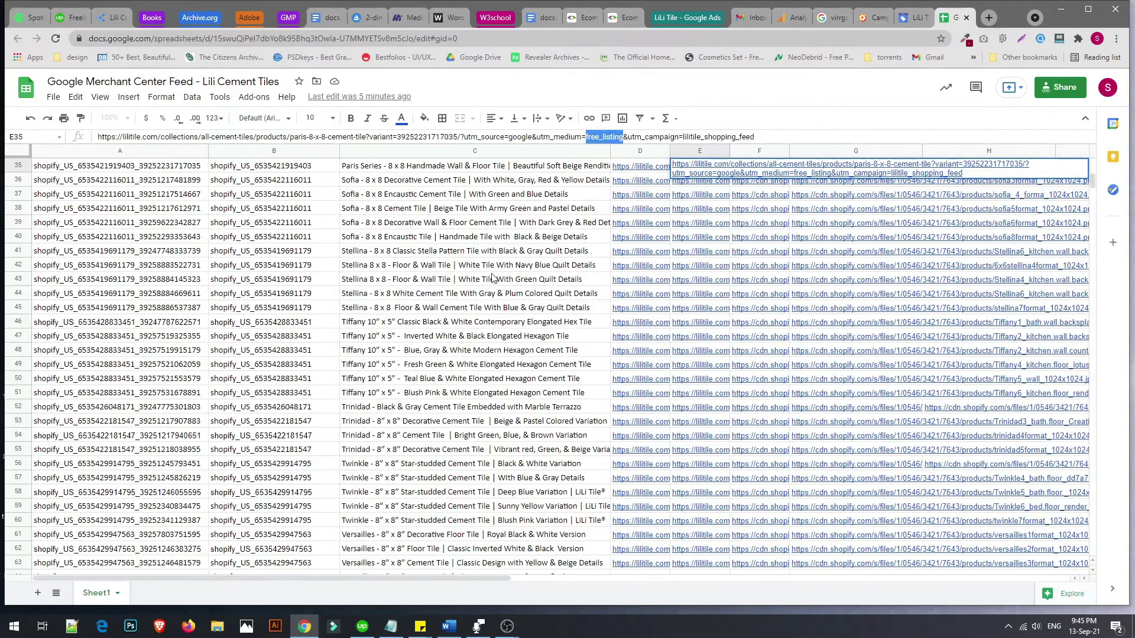
pyautogui.click(641, 150)
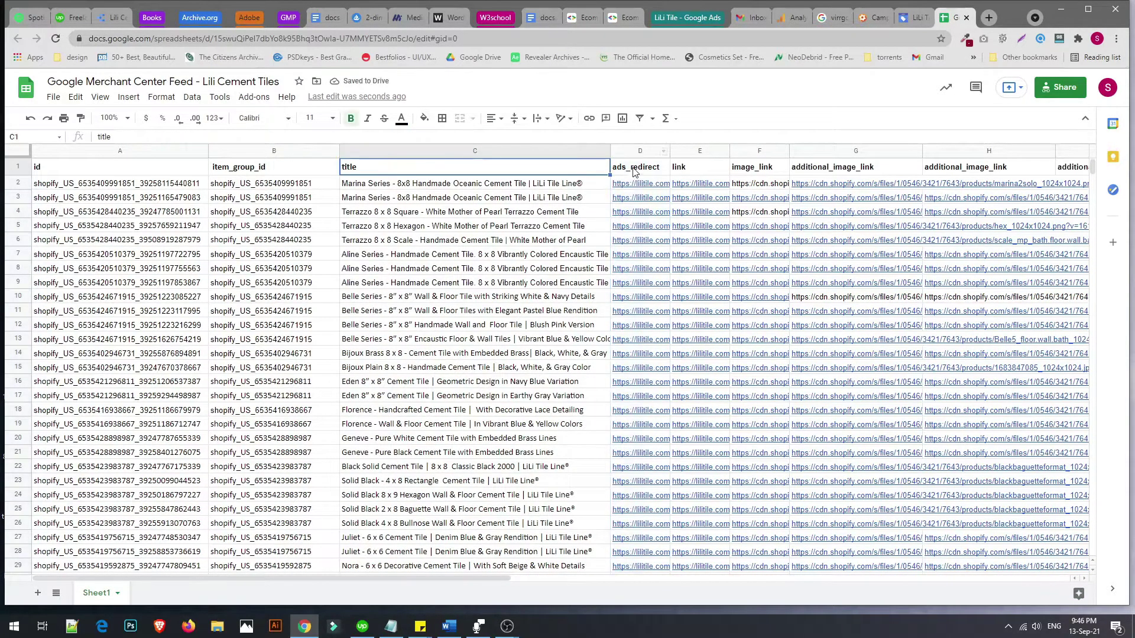
pyautogui.click(662, 200)
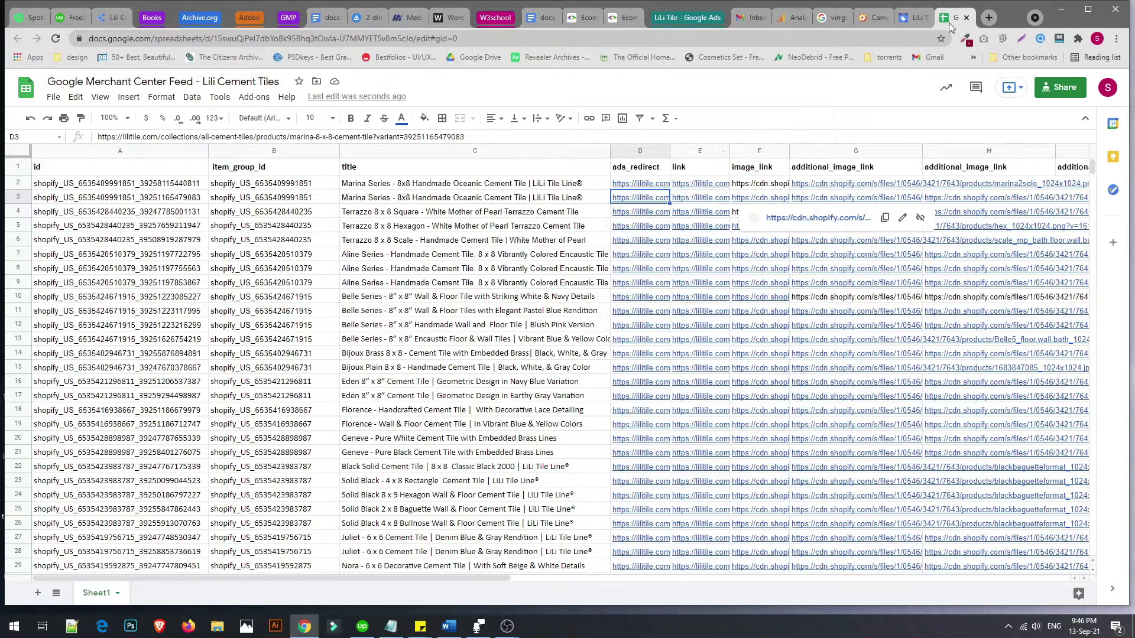
pyautogui.click(642, 172)
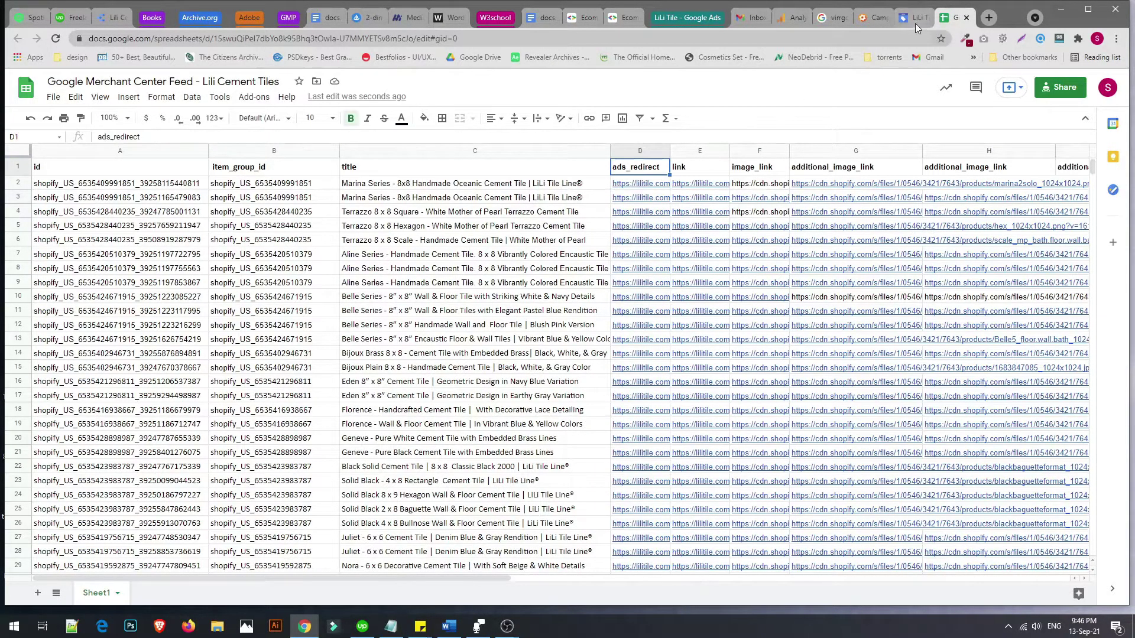
# Revisit the custom feed in Google Merchant Center and review the Google Ads campaigns table by session campaign in Google Analytics
pyautogui.click(915, 19)
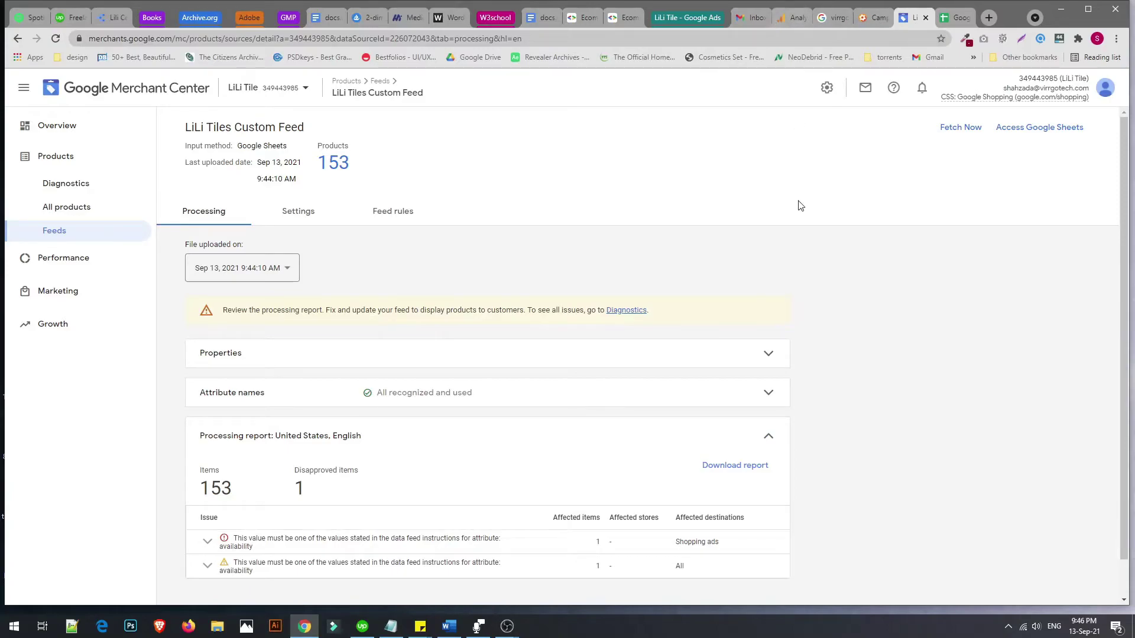
pyautogui.click(751, 19)
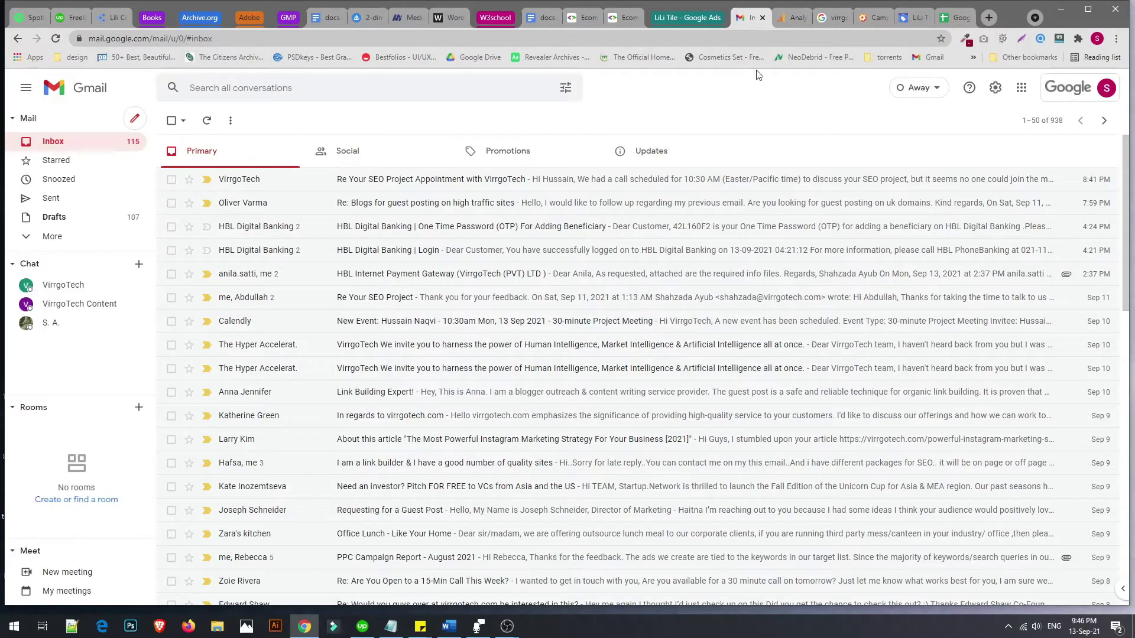
pyautogui.click(795, 19)
pyautogui.scroll(-2, 645, 466)
pyautogui.scroll(-1, 646, 466)
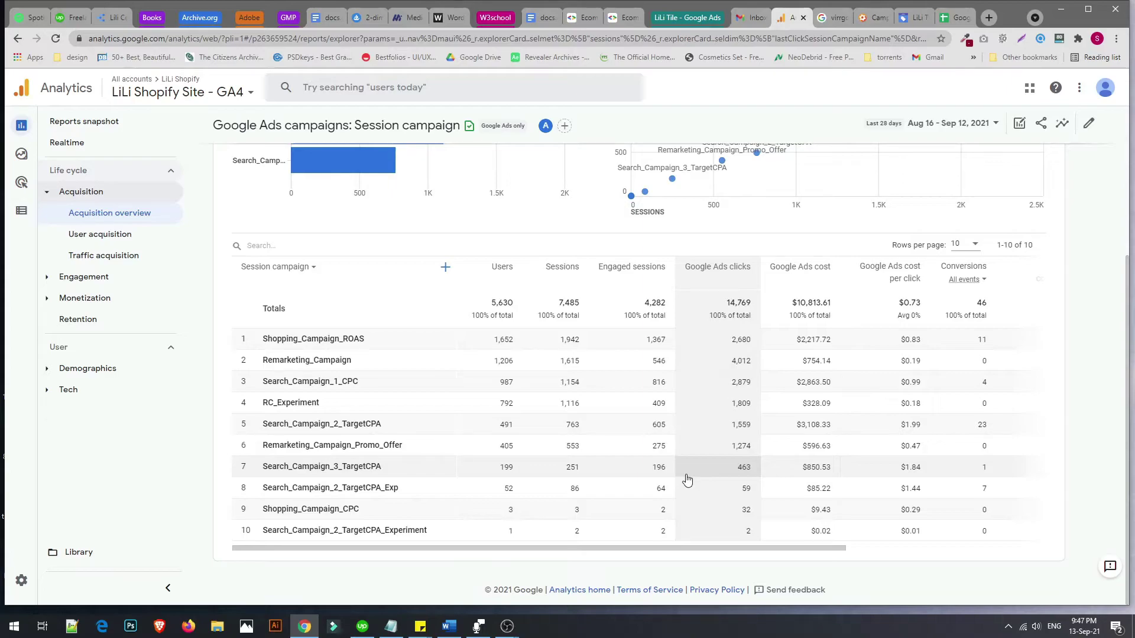
pyautogui.scroll(2, 686, 480)
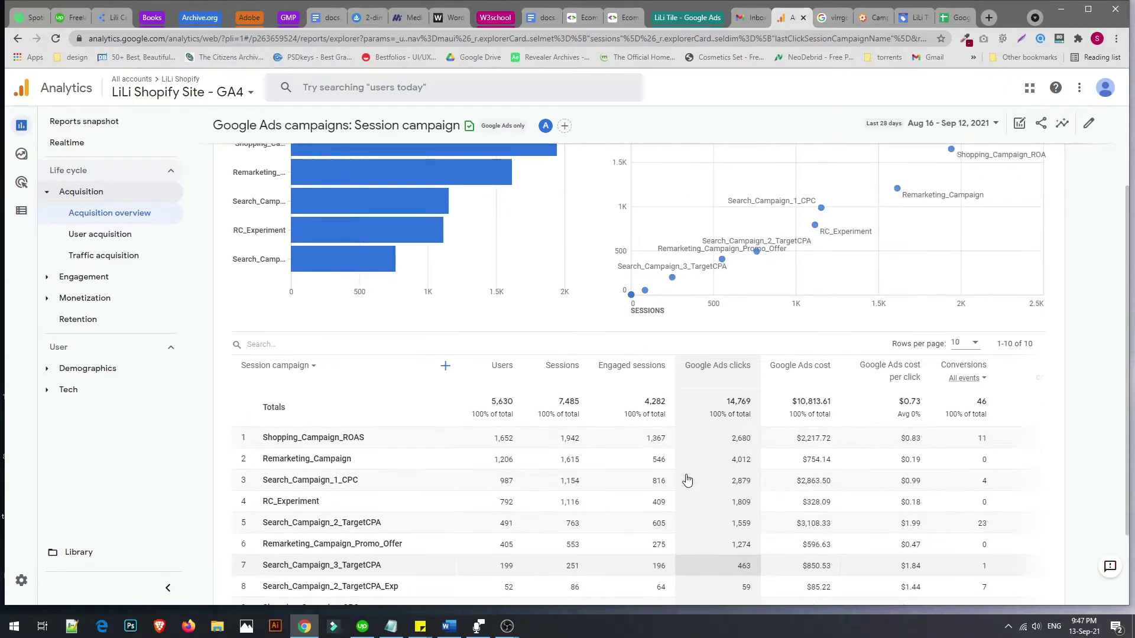